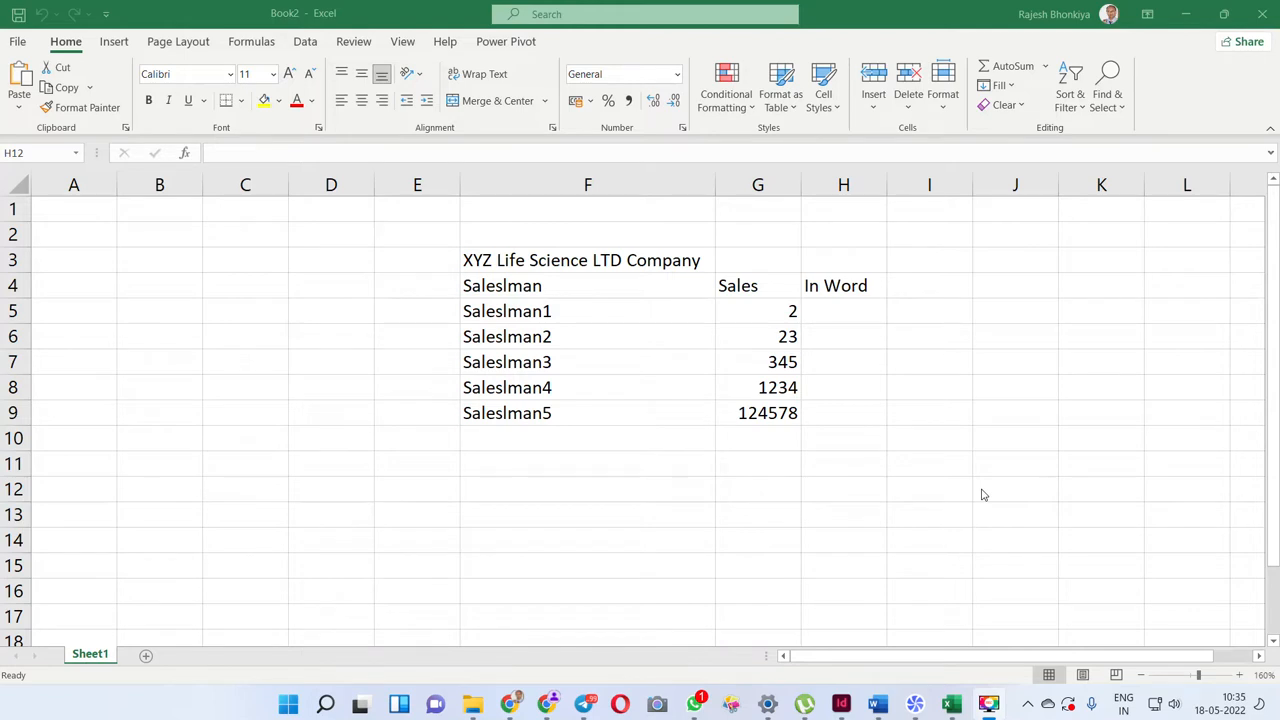
# - Save the Book2 workbook with the salesman sales table and close Excel
pyautogui.click(16, 45)
pyautogui.click(20, 44)
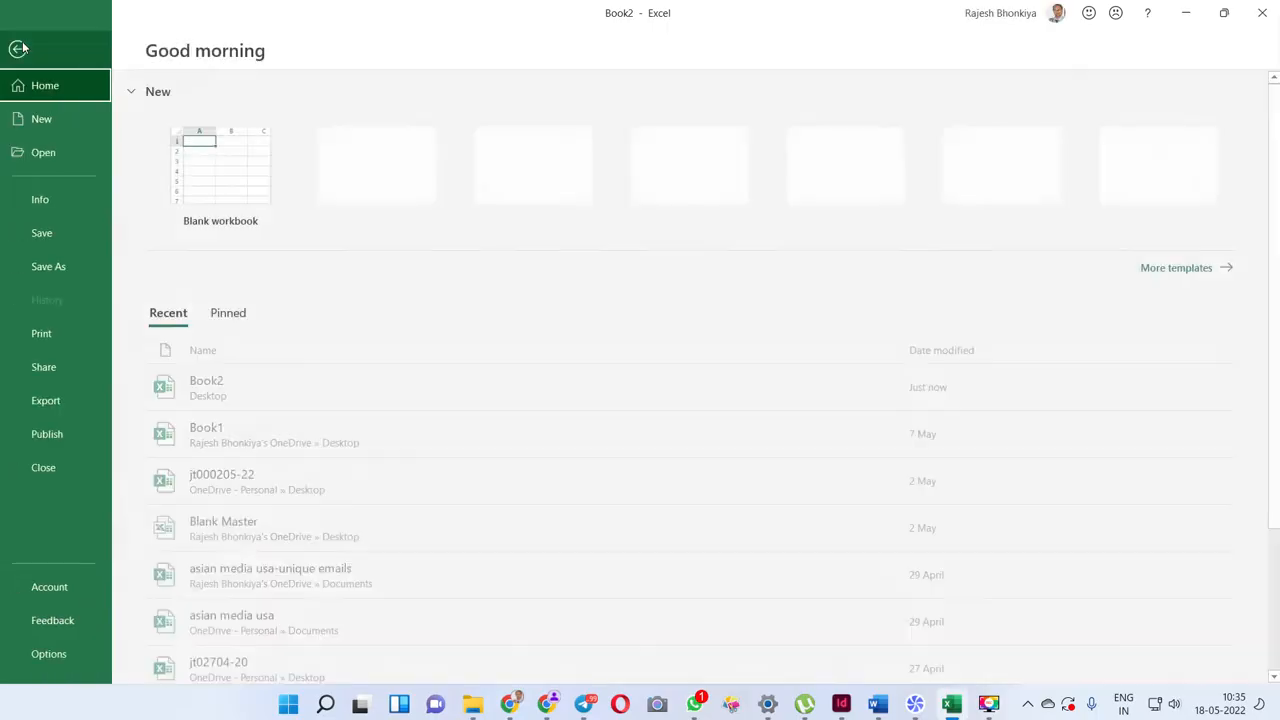
pyautogui.click(35, 232)
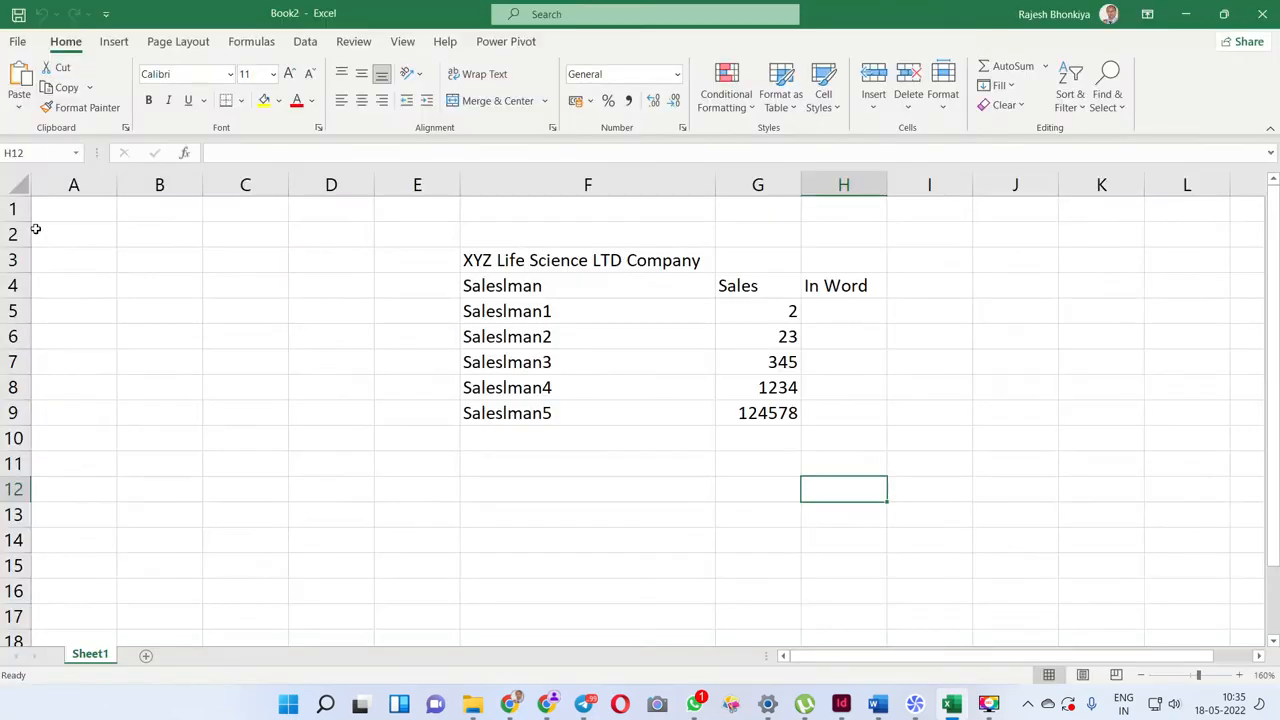
pyautogui.click(14, 48)
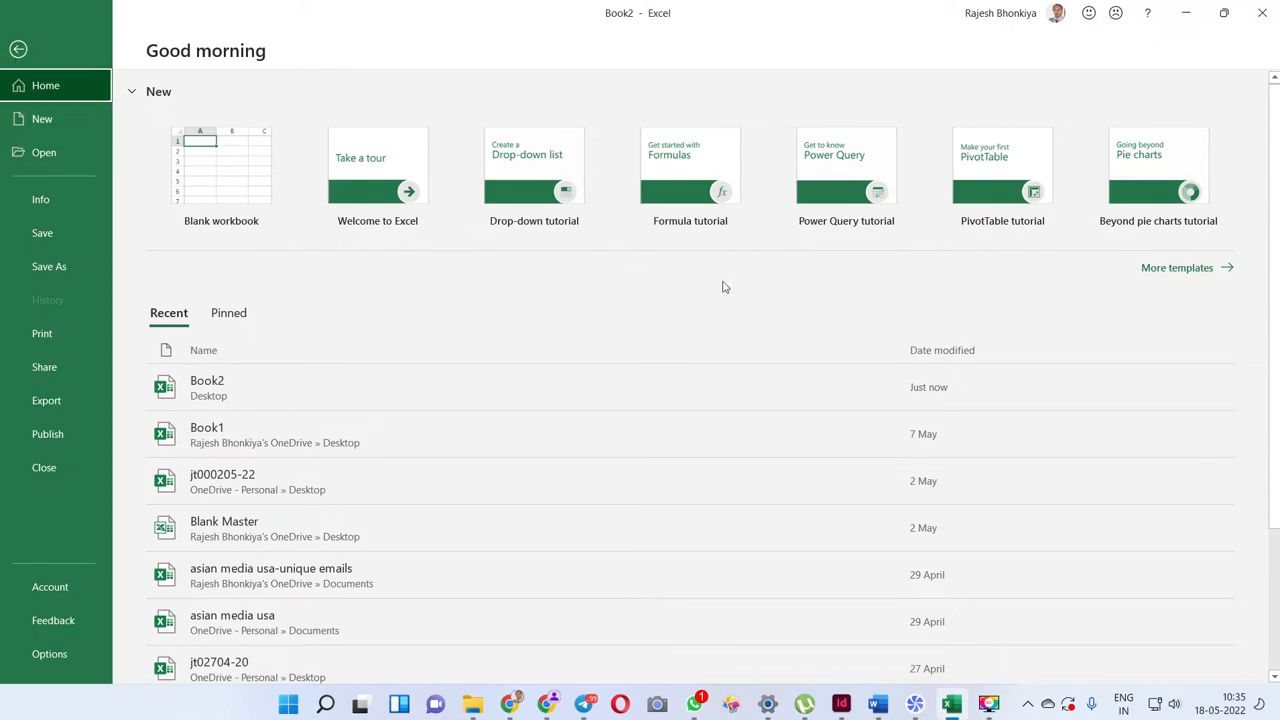
pyautogui.moveTo(803, 20); pyautogui.dragTo(734, 77)
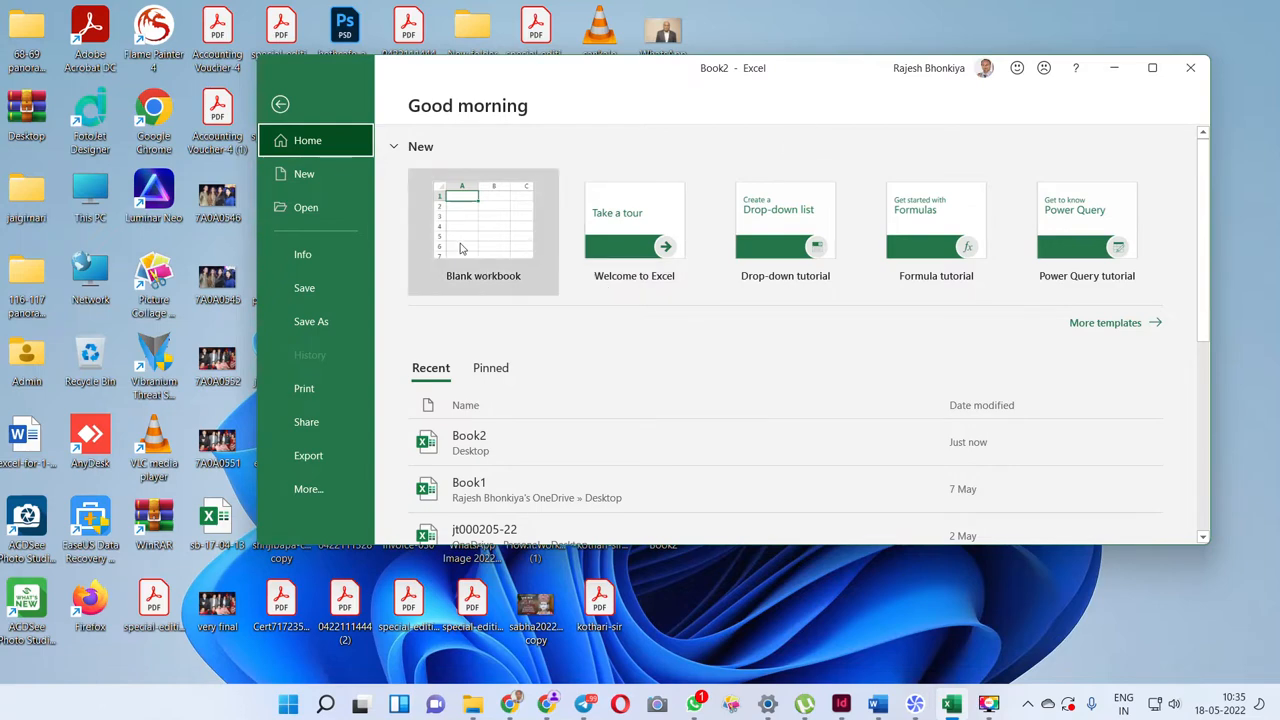
pyautogui.click(1190, 70)
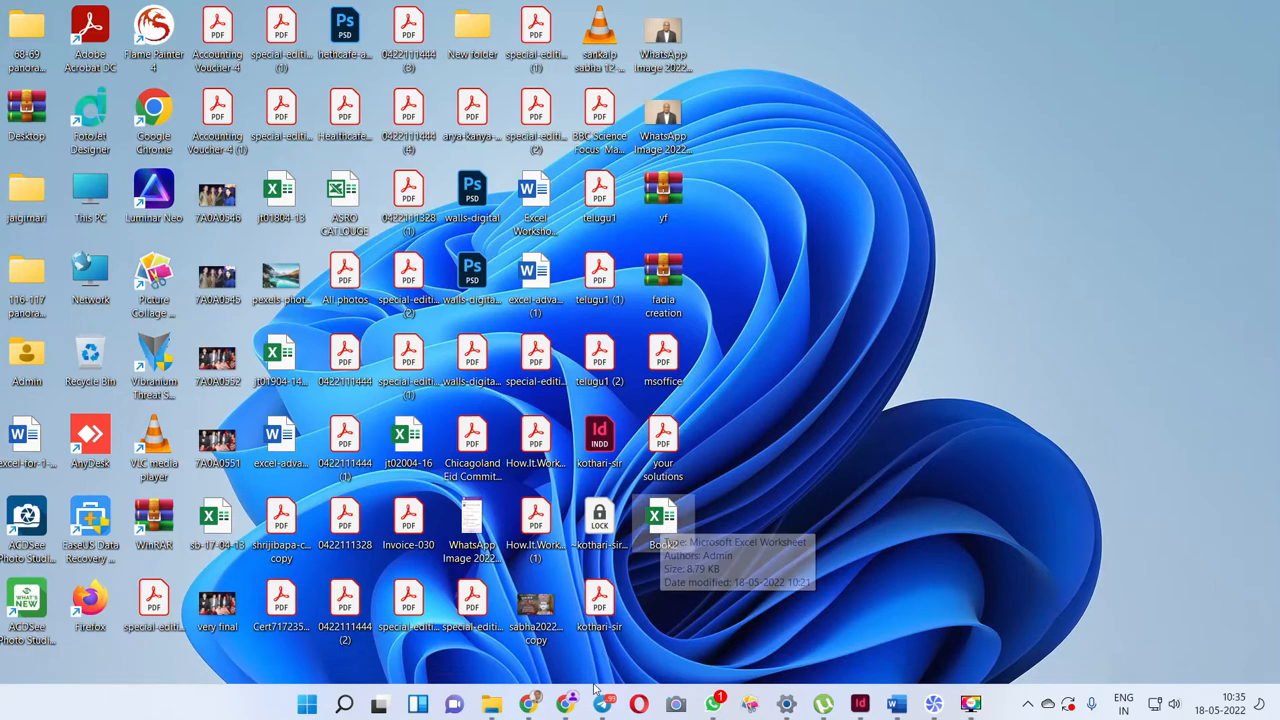
pyautogui.moveTo(794, 692)
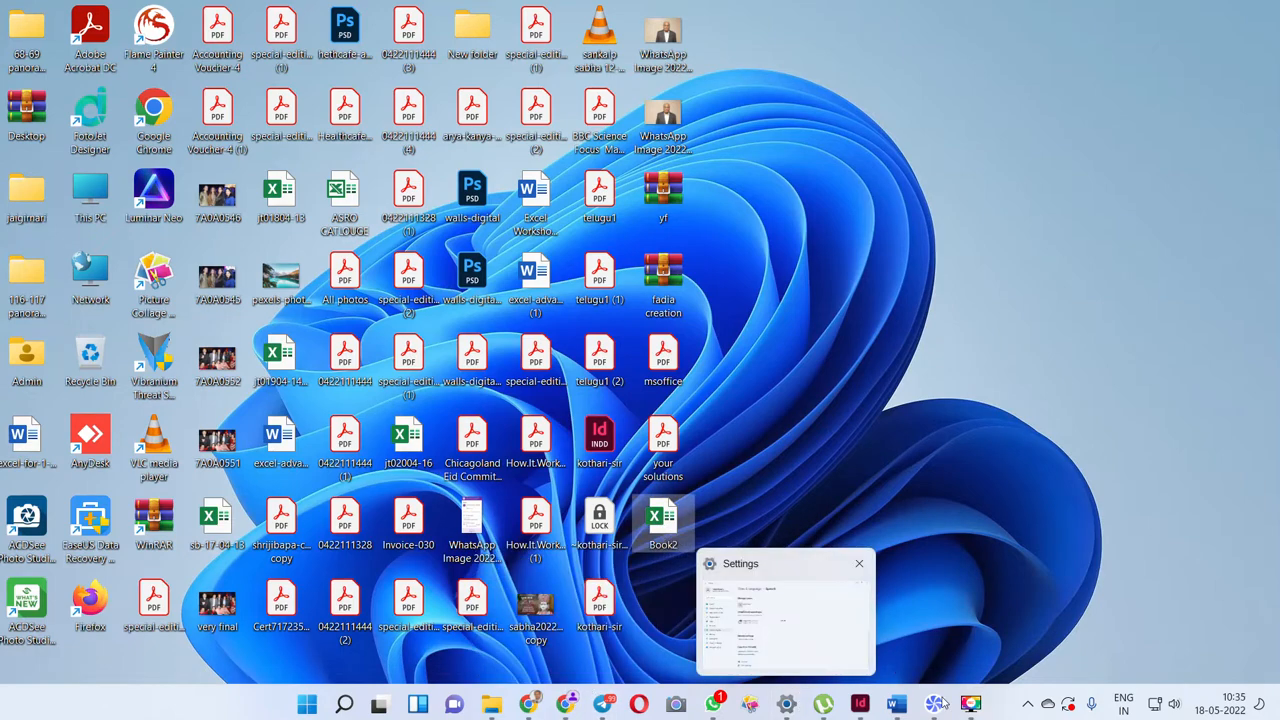
pyautogui.click(920, 678)
pyautogui.click(920, 678)
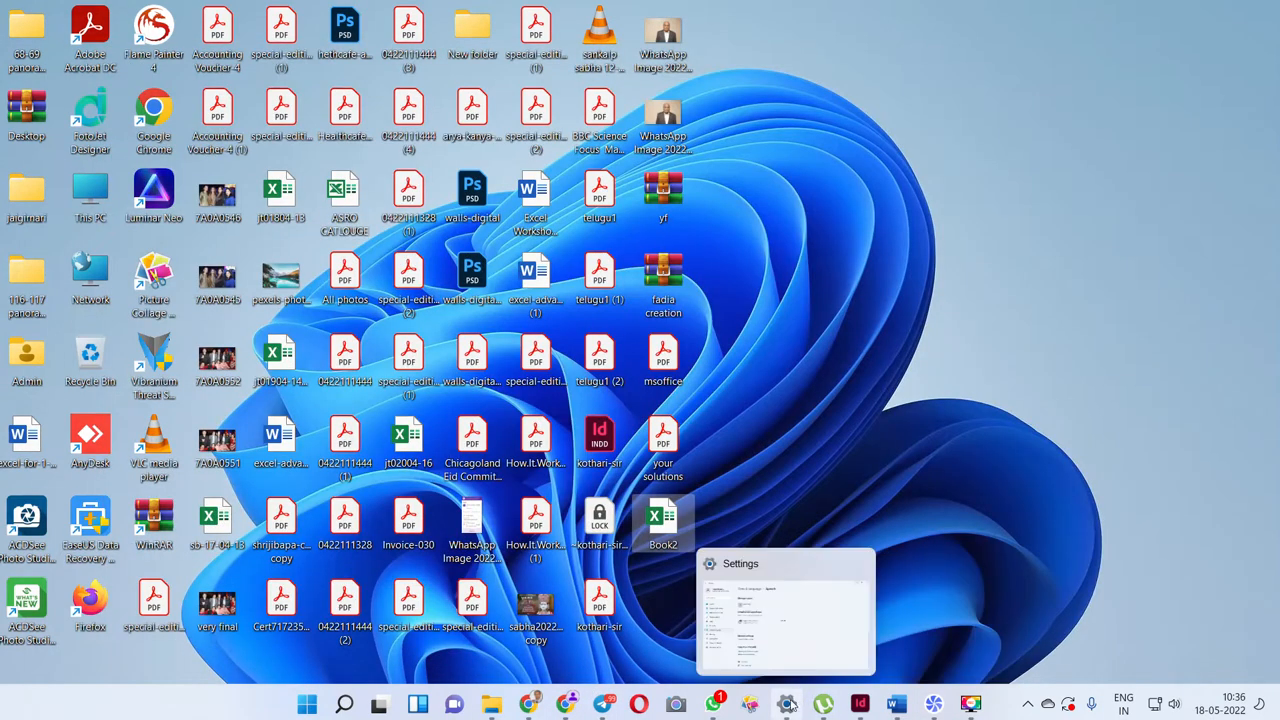
pyautogui.moveTo(572, 708)
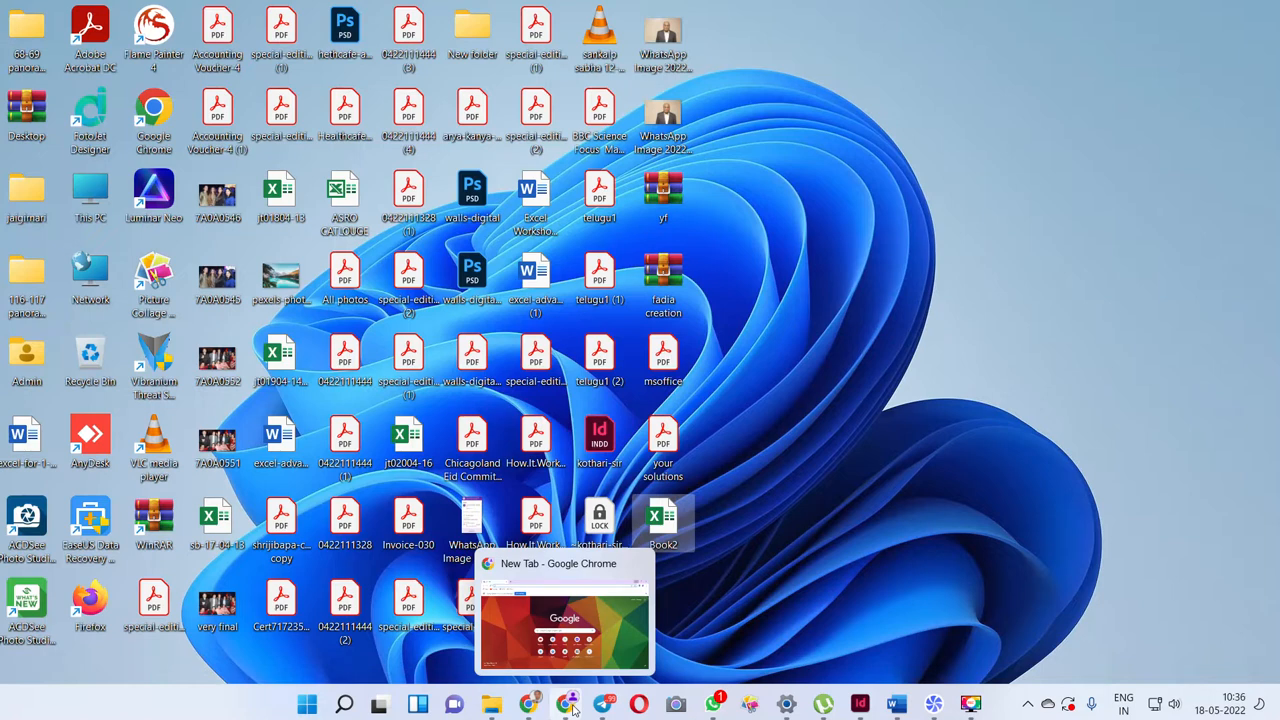
pyautogui.click(570, 706)
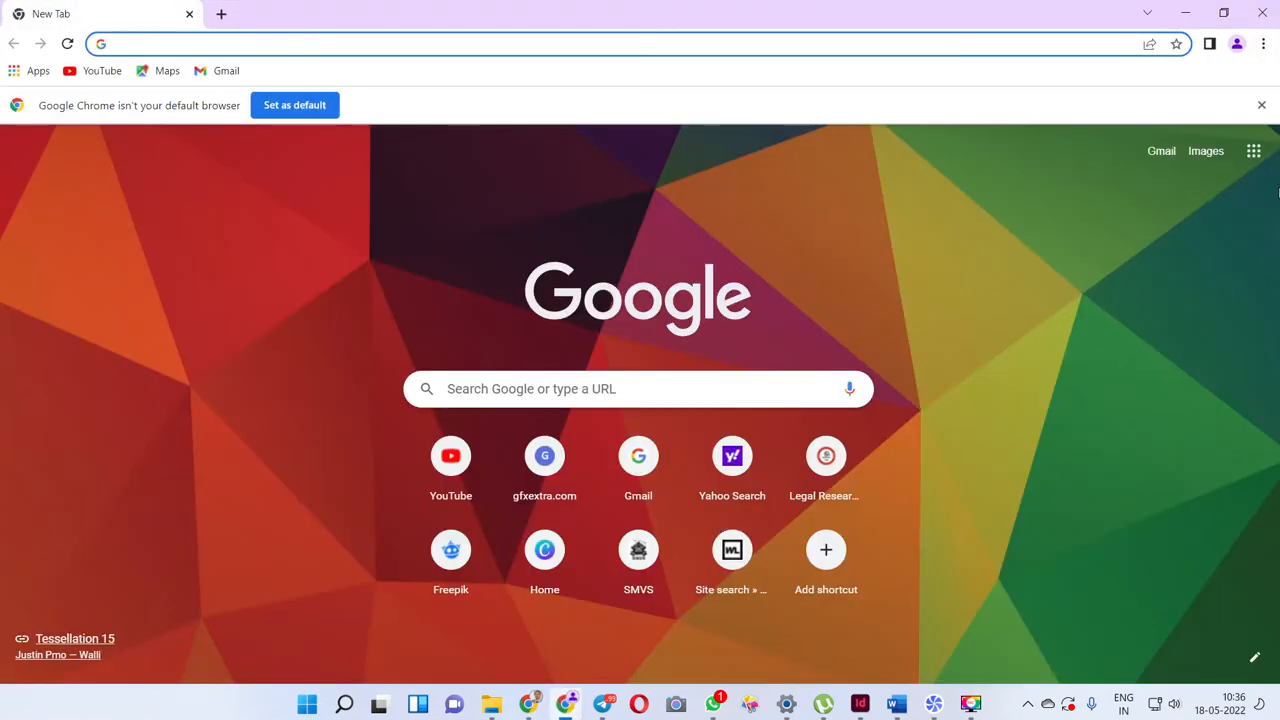
pyautogui.click(1256, 155)
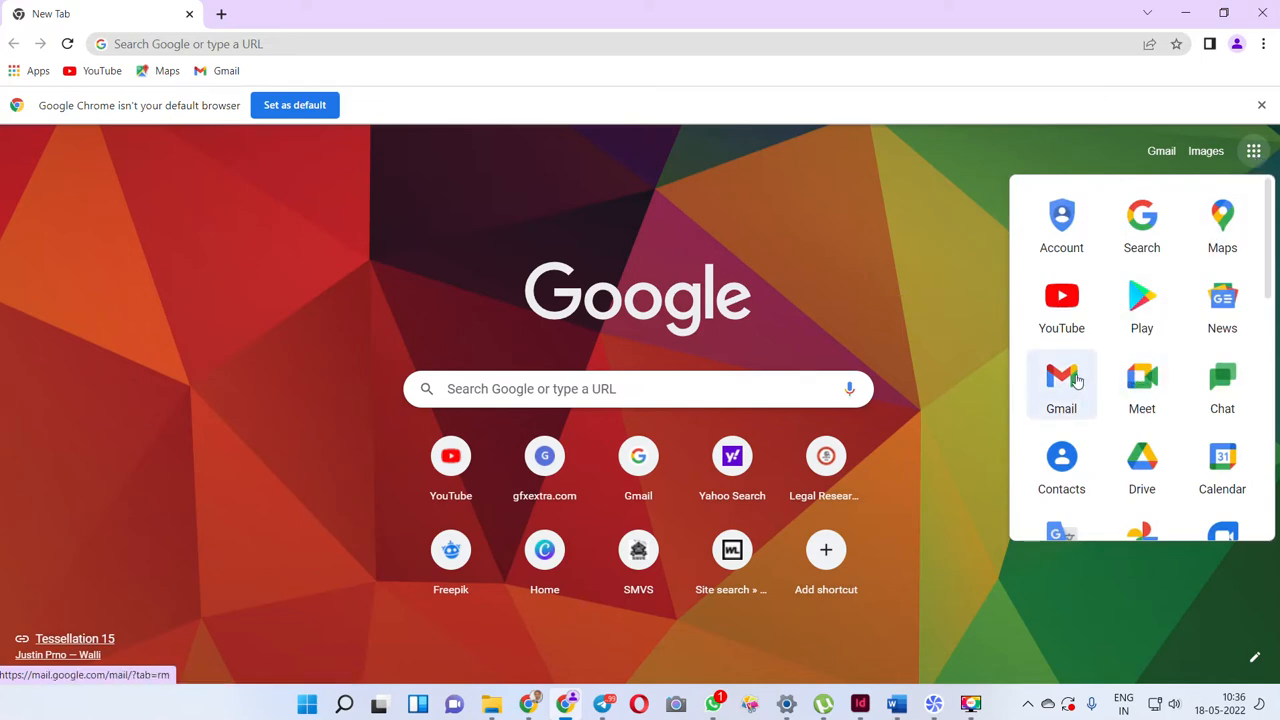
pyautogui.scroll(-1, 1213, 357)
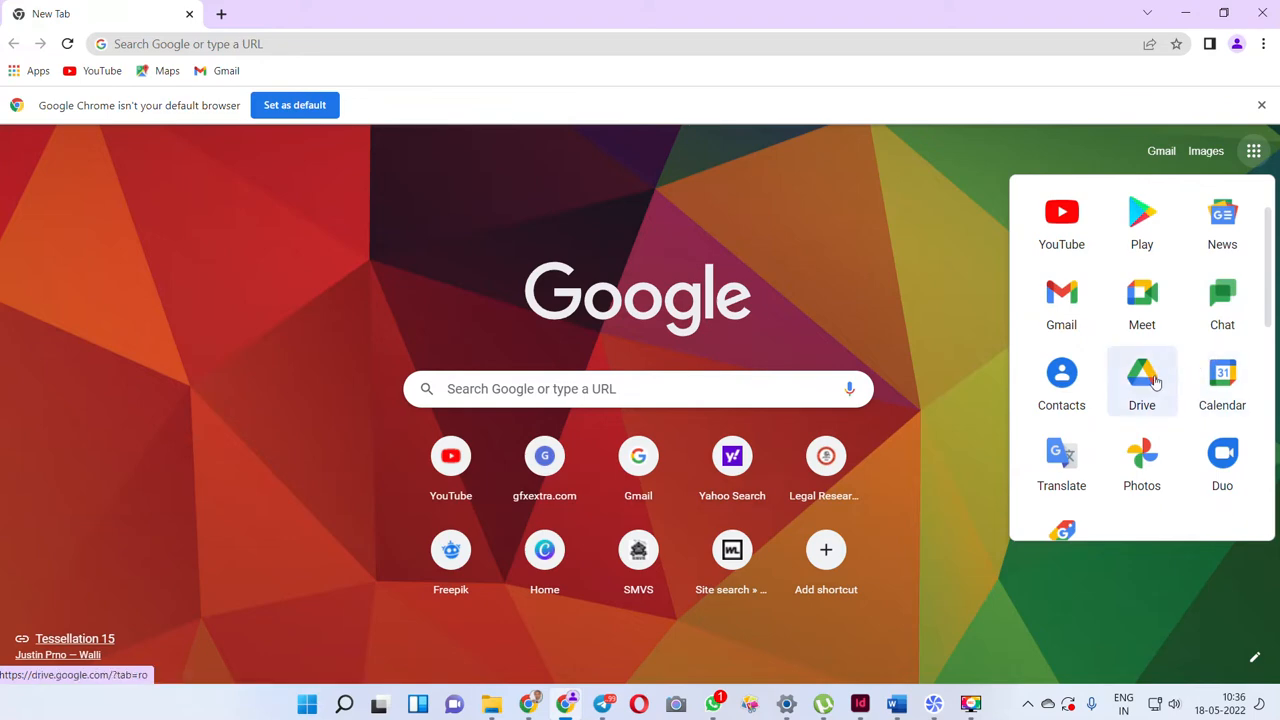
pyautogui.scroll(-1, 1155, 380)
pyautogui.scroll(2, 1152, 385)
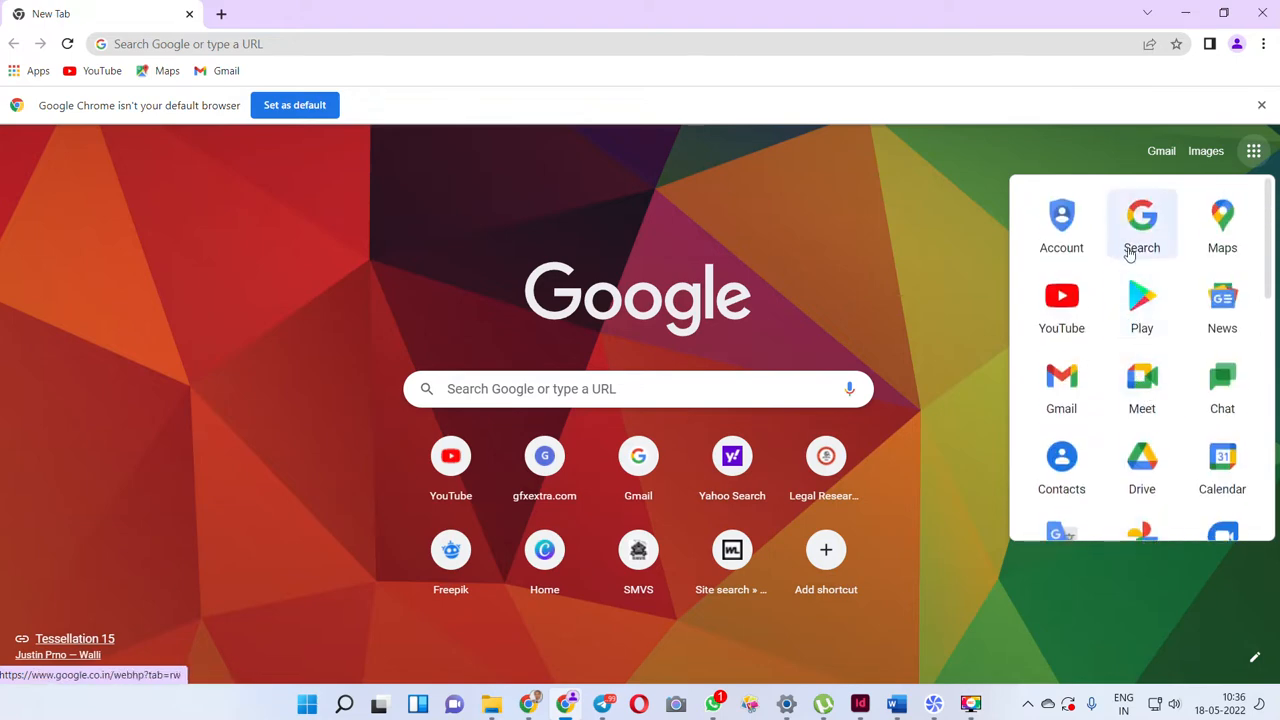
pyautogui.scroll(-2, 1145, 403)
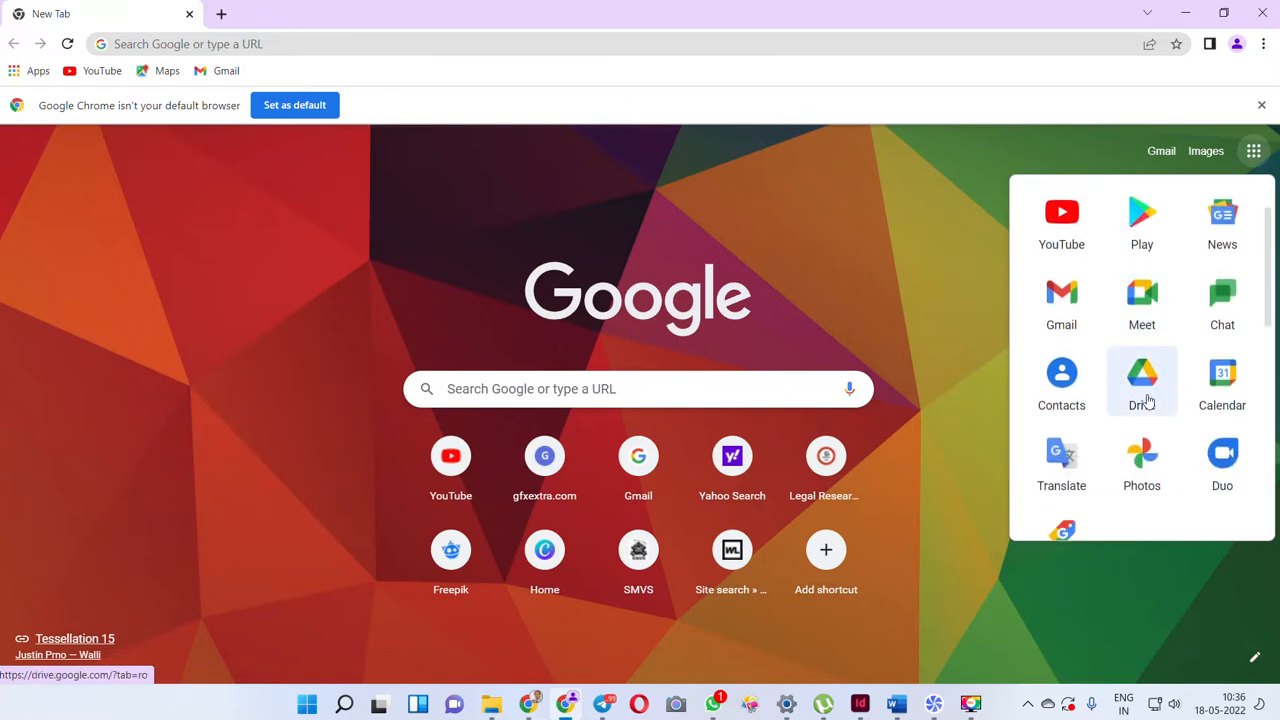
pyautogui.scroll(2, 1147, 400)
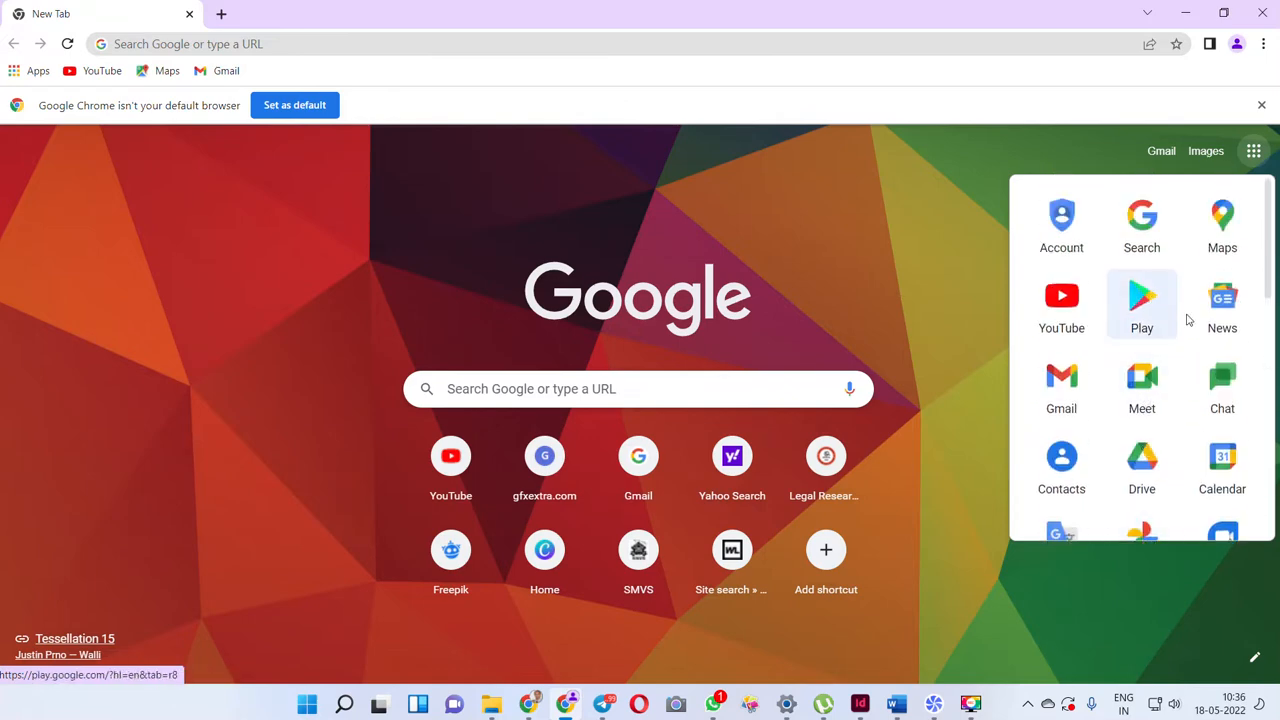
pyautogui.click(1064, 392)
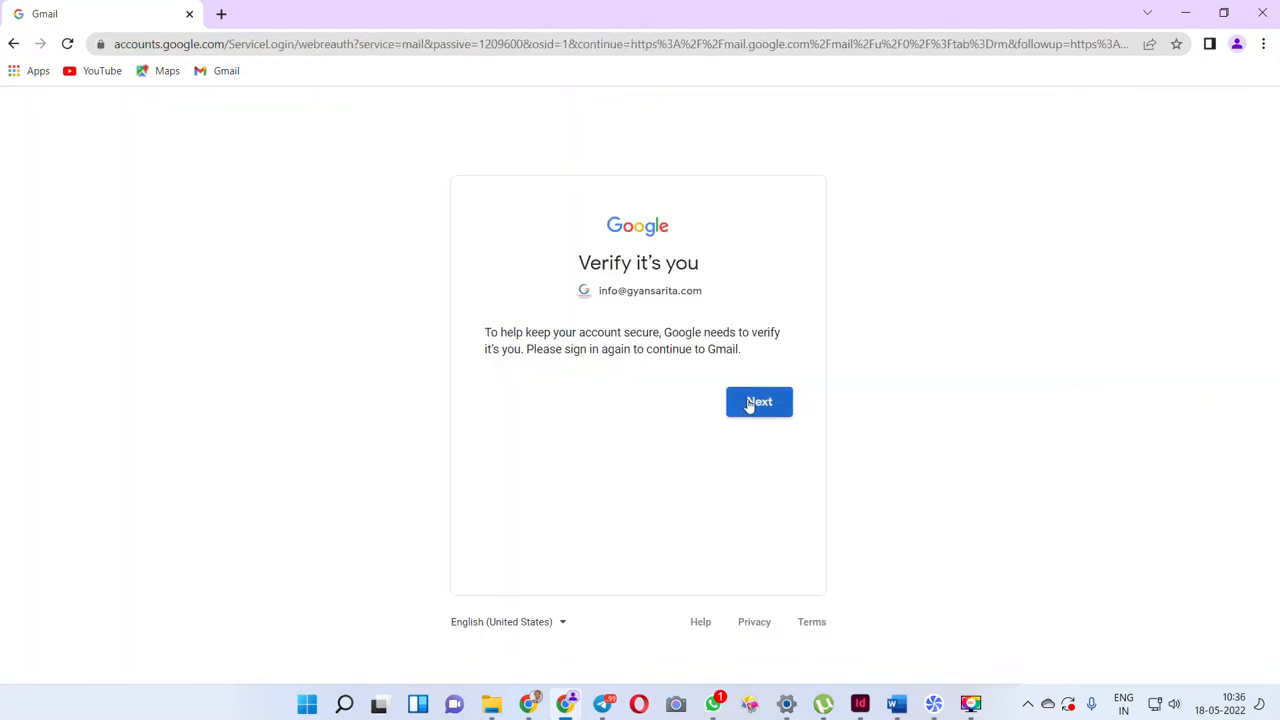
pyautogui.click(1262, 13)
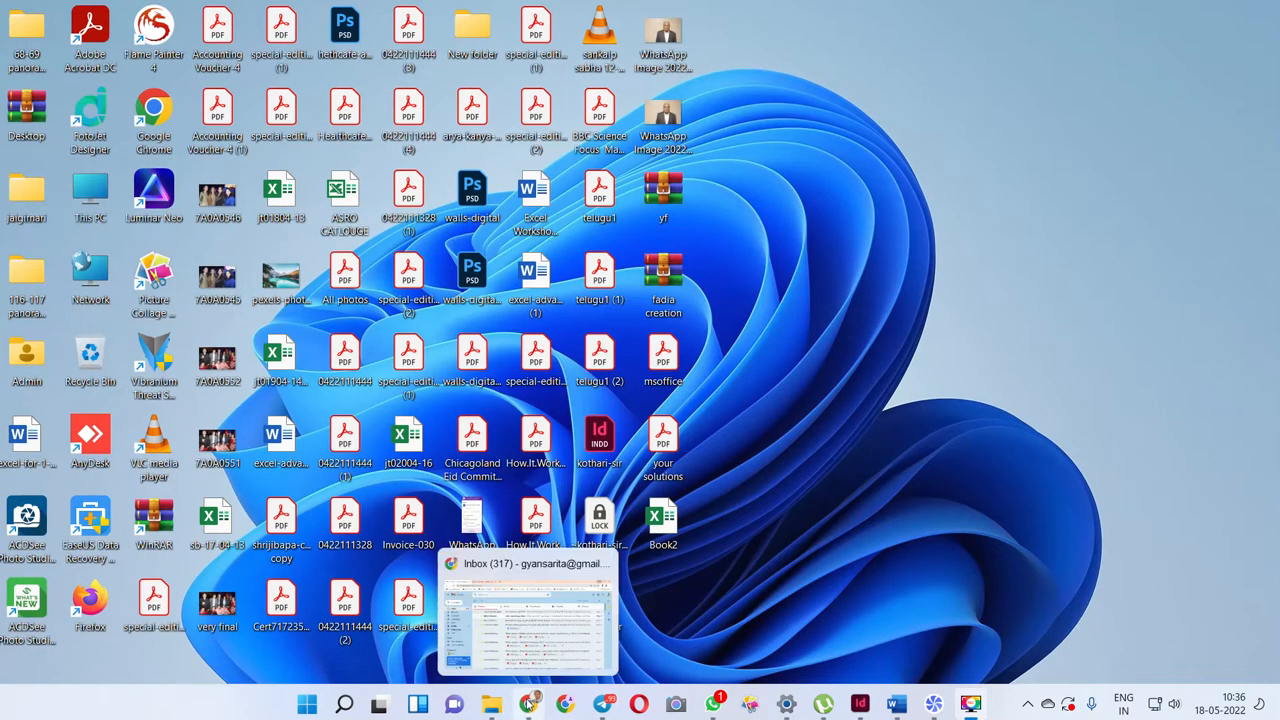
# - Switch to Google Chrome using the gyansarita.com profile with the company logo, maximize the window, and open Gmail
pyautogui.click(344, 705)
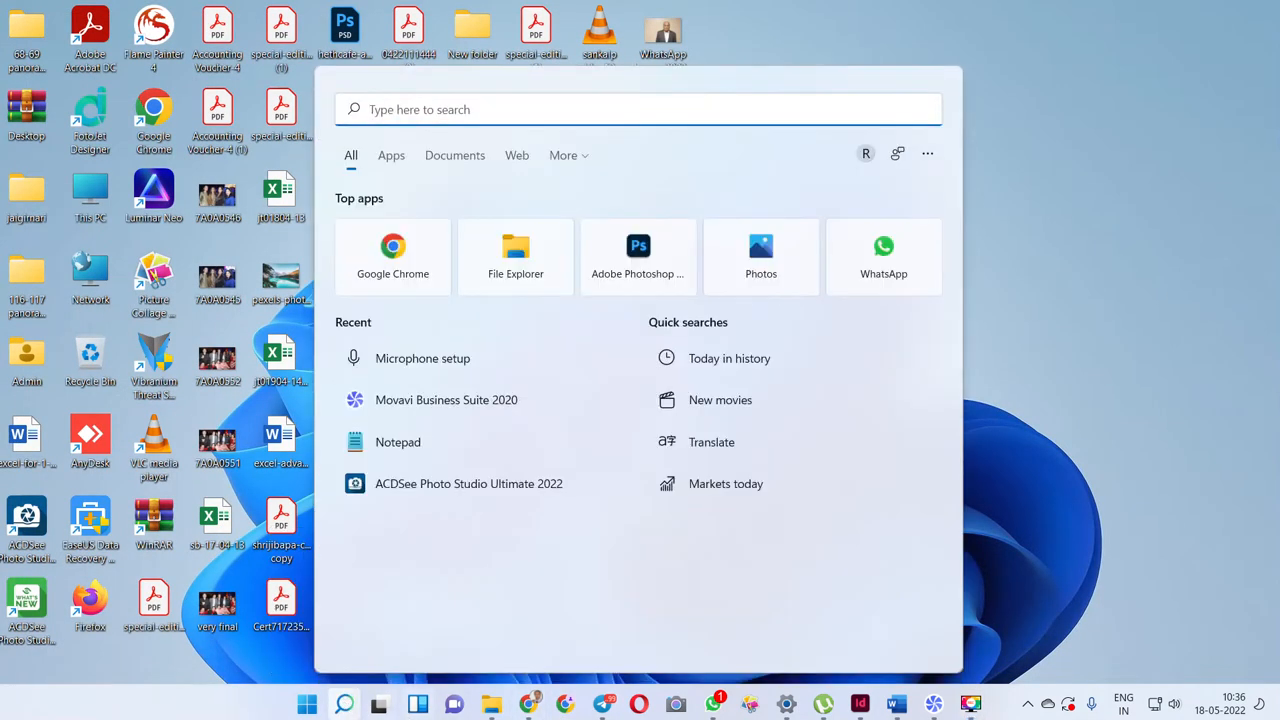
pyautogui.click(393, 257)
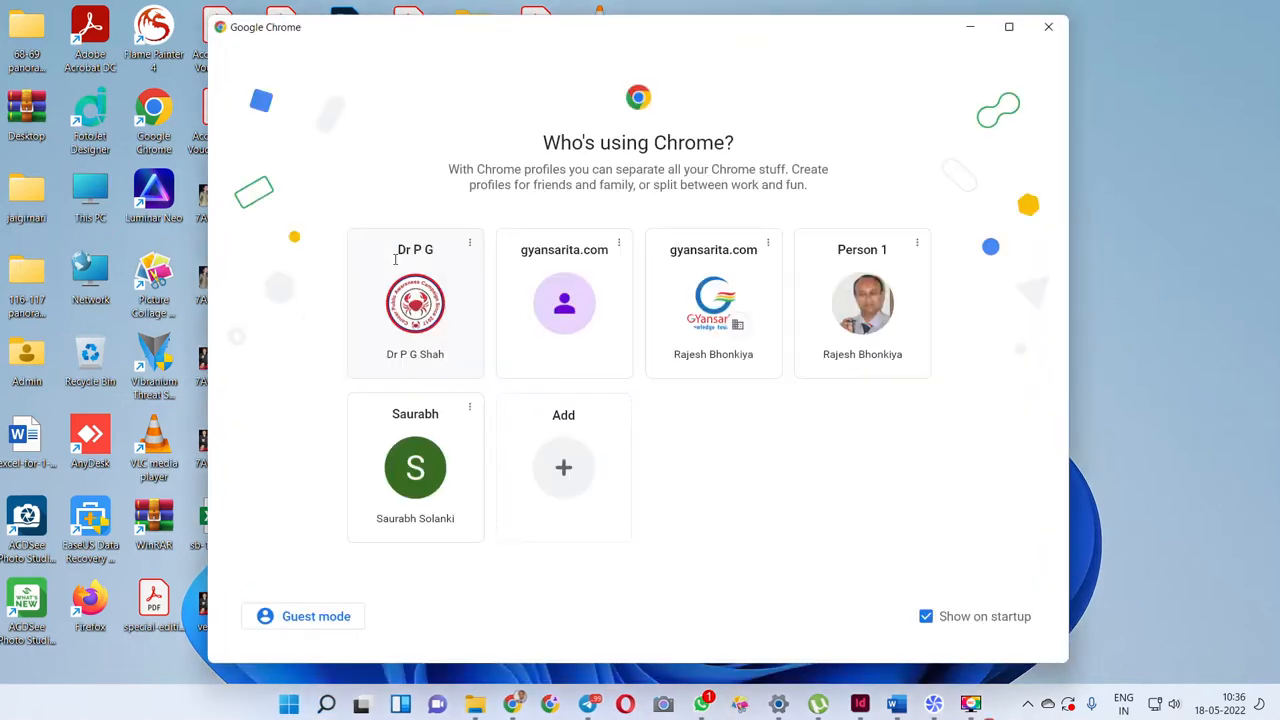
pyautogui.click(713, 305)
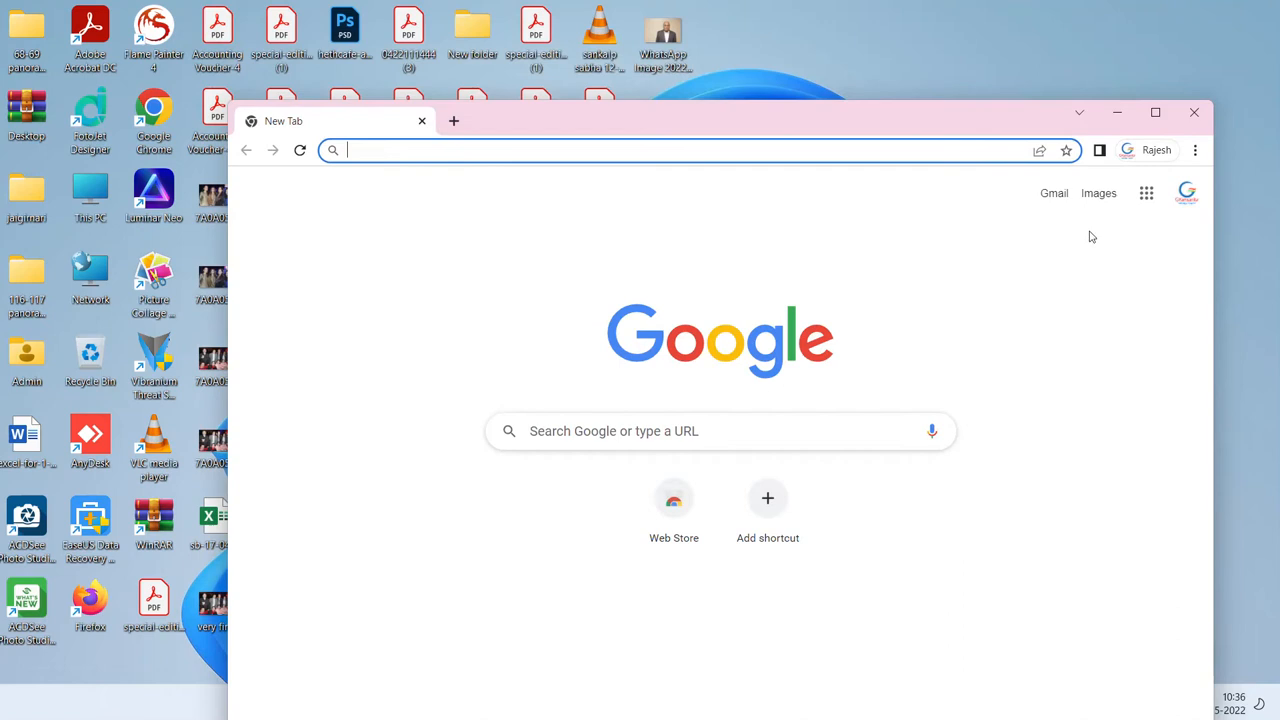
pyautogui.click(1155, 112)
pyautogui.click(1213, 92)
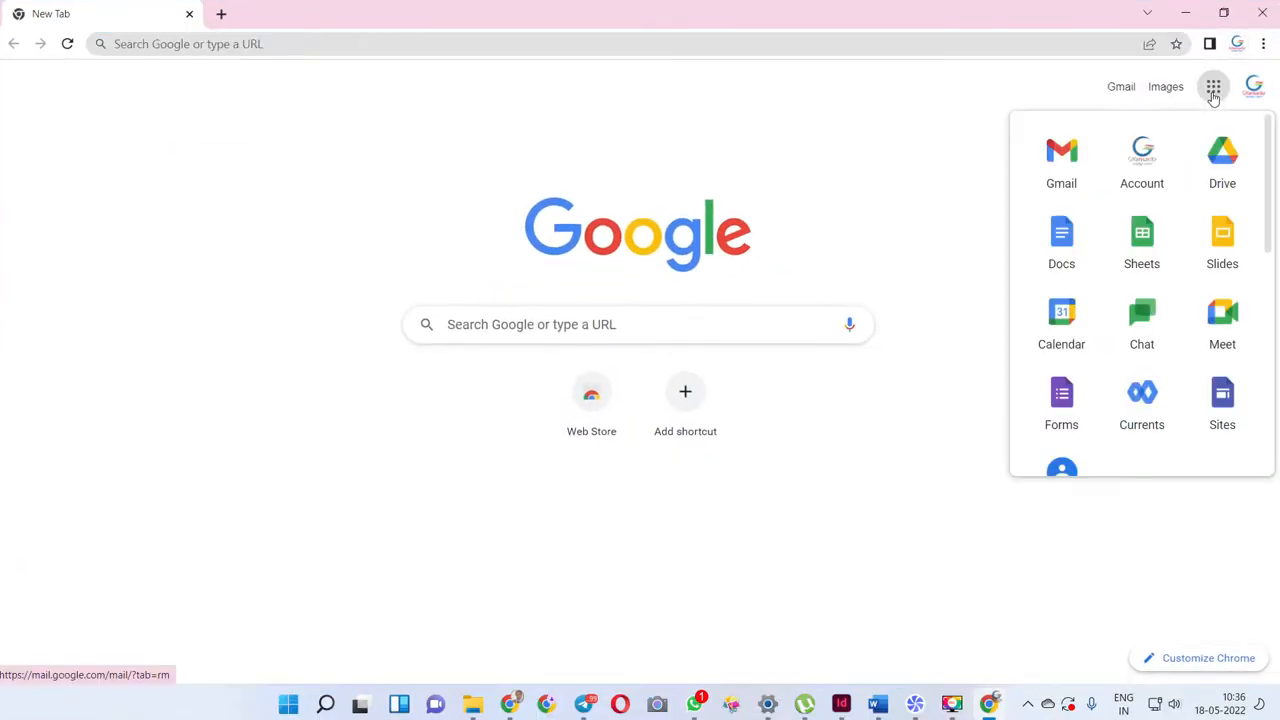
pyautogui.click(1060, 167)
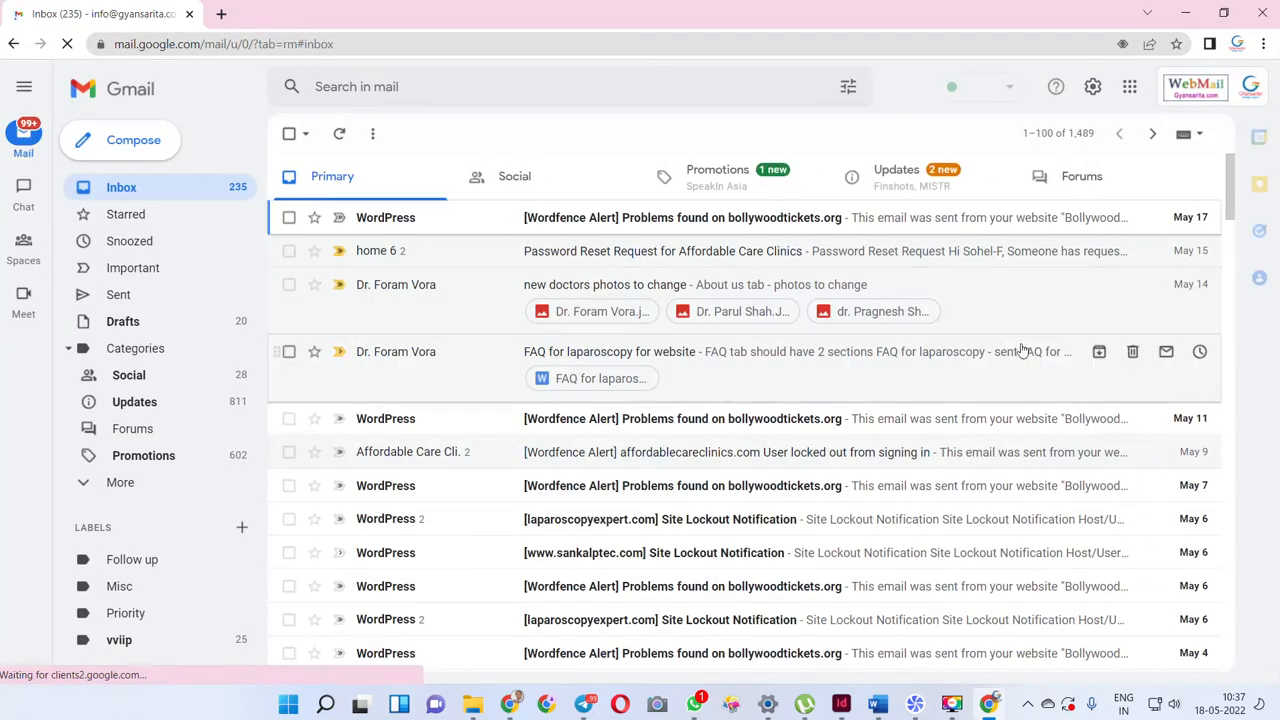
# - Go from Gmail to Google Sheets and create a blank spreadsheet
pyautogui.click(1131, 91)
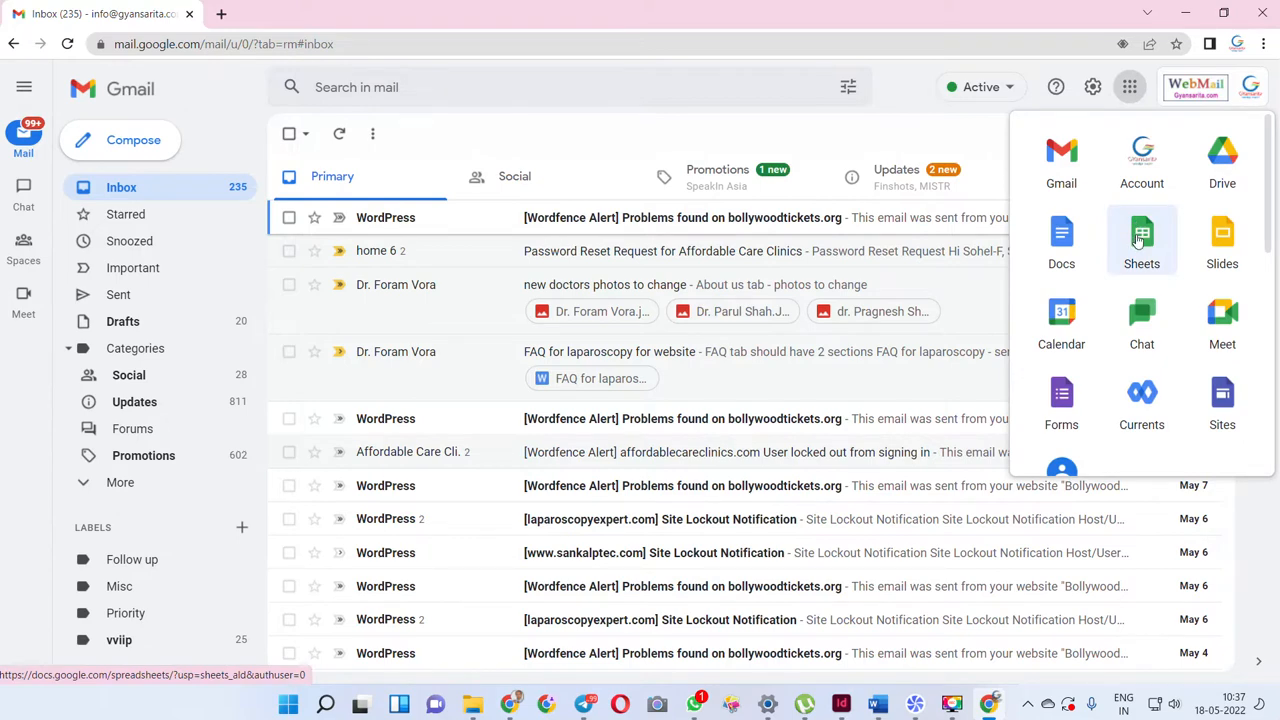
pyautogui.click(1138, 240)
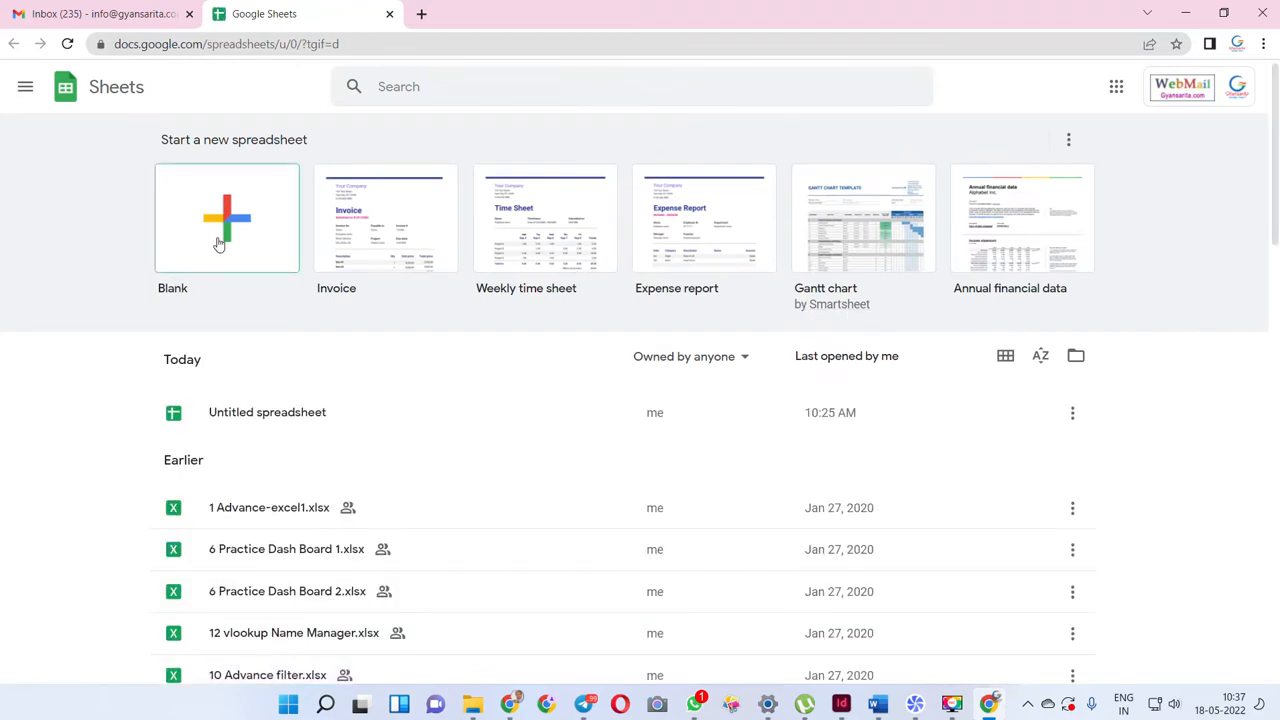
pyautogui.click(223, 232)
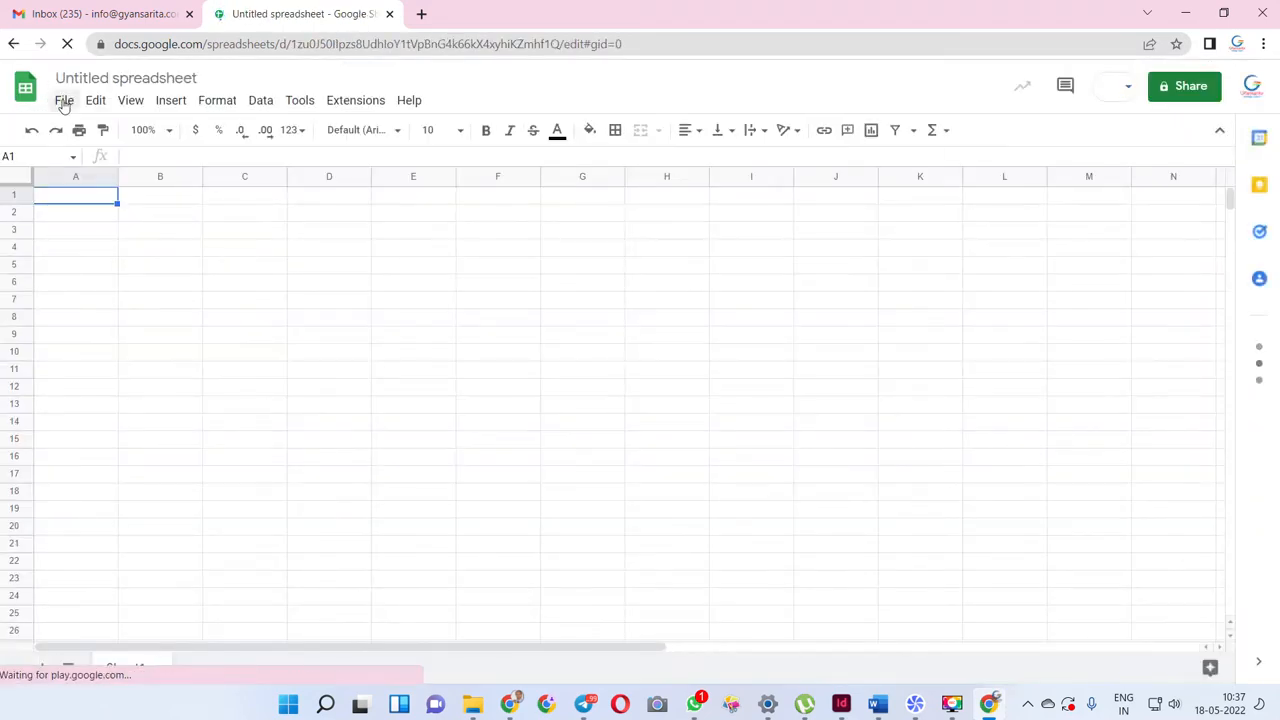
# - Import Book2.xlsx from the Desktop into the blank spreadsheet with the Replace spreadsheet option
pyautogui.click(63, 100)
pyautogui.click(99, 184)
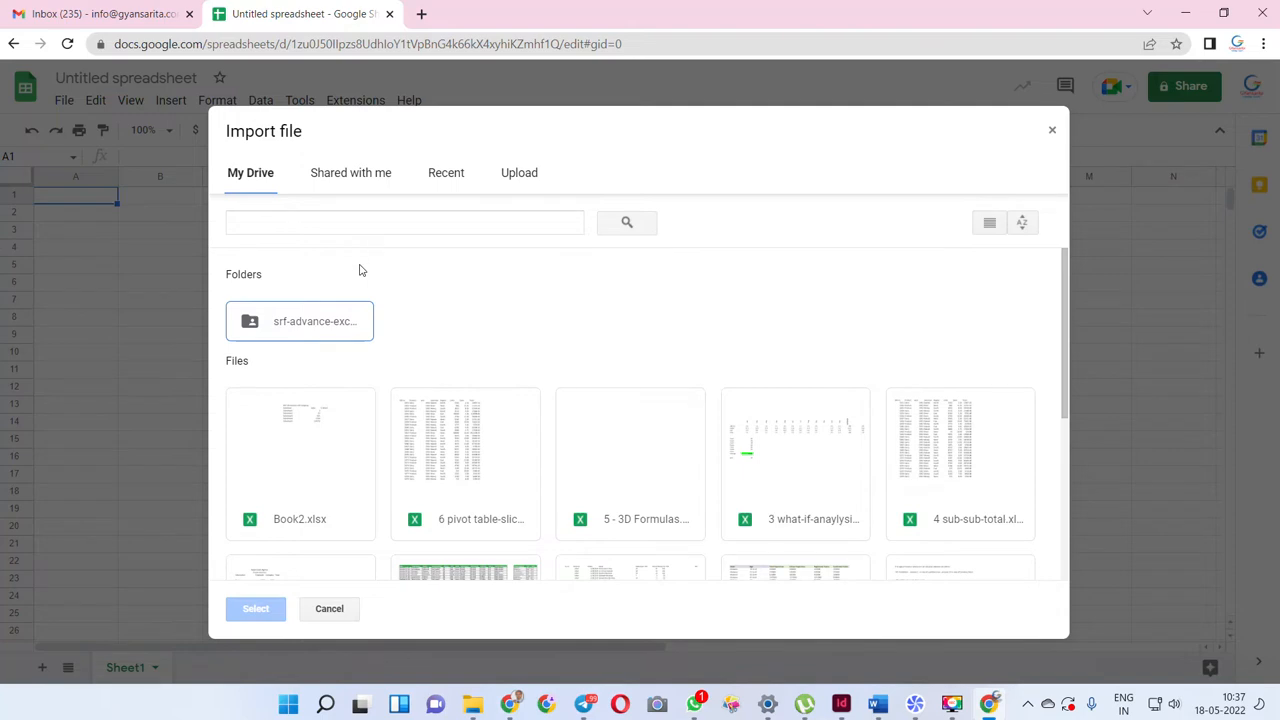
pyautogui.click(515, 173)
pyautogui.click(620, 414)
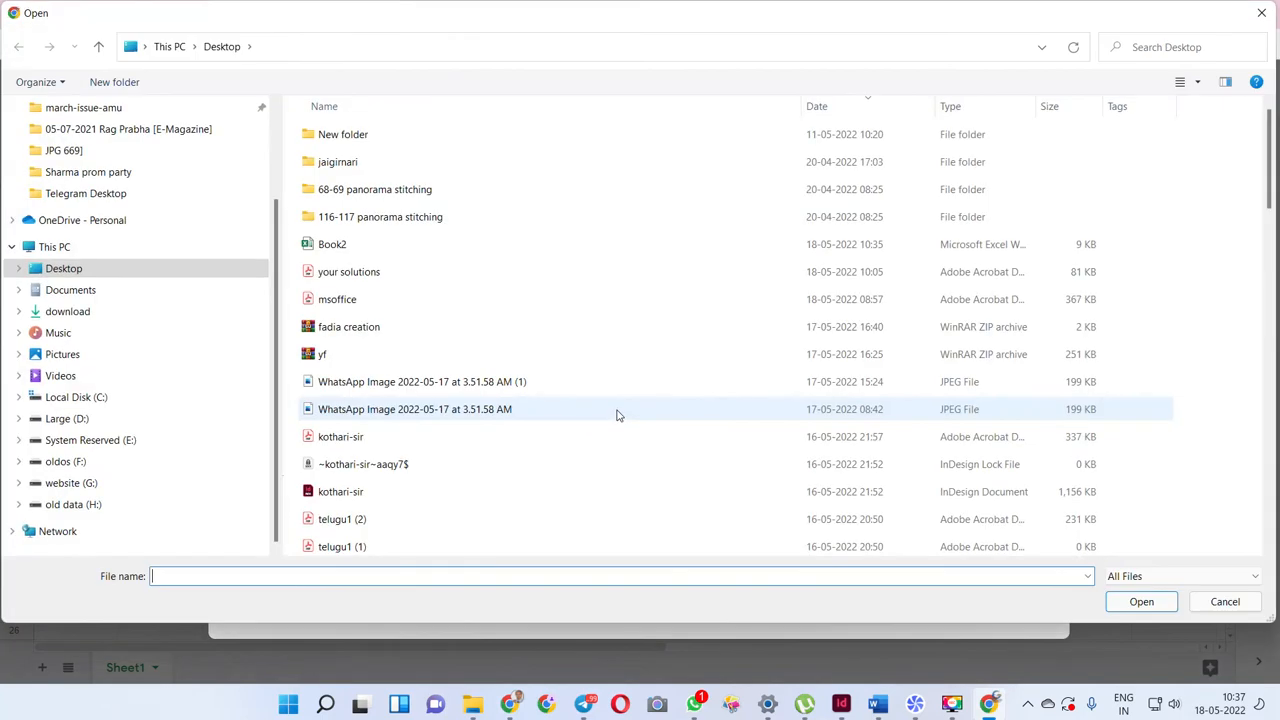
pyautogui.click(350, 247)
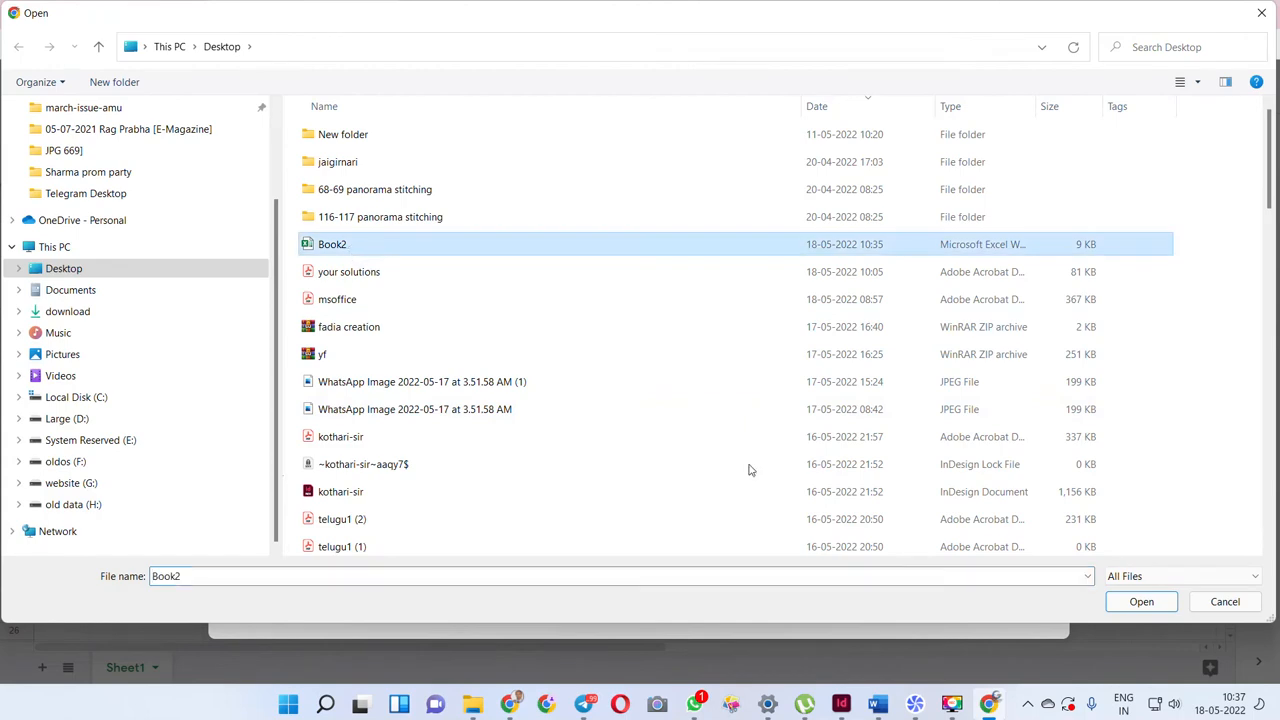
pyautogui.click(1141, 602)
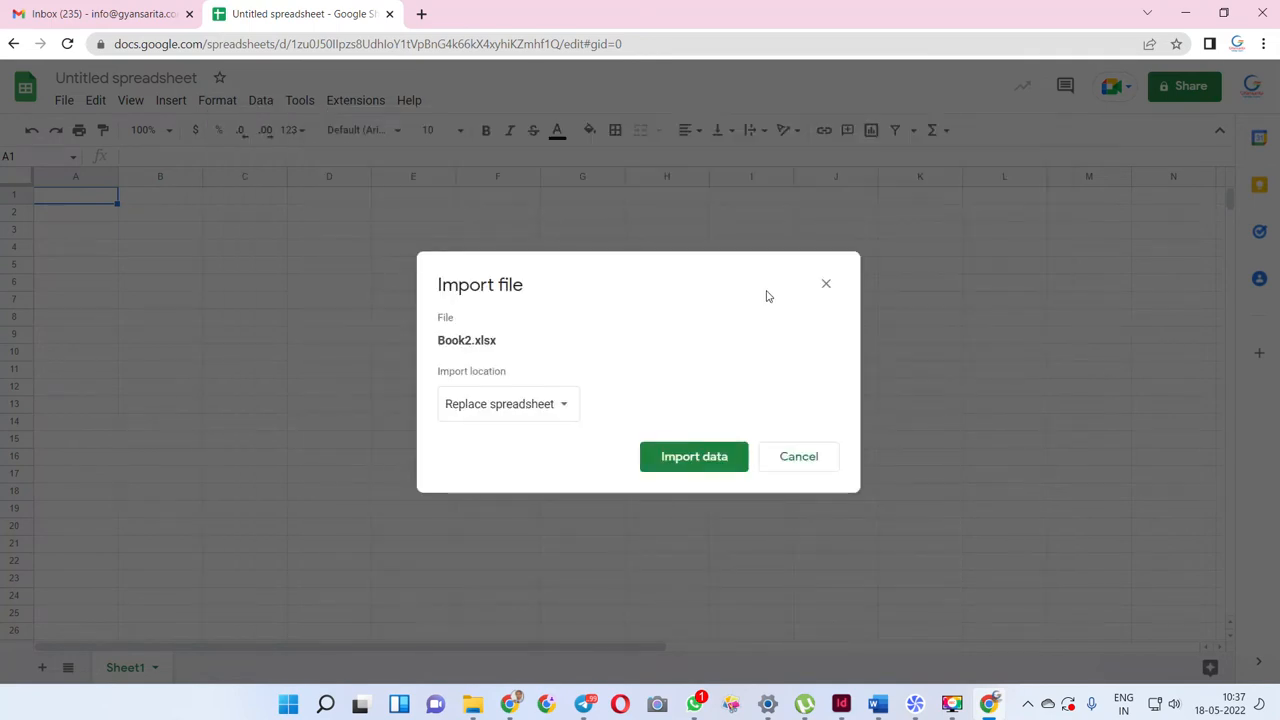
pyautogui.click(701, 465)
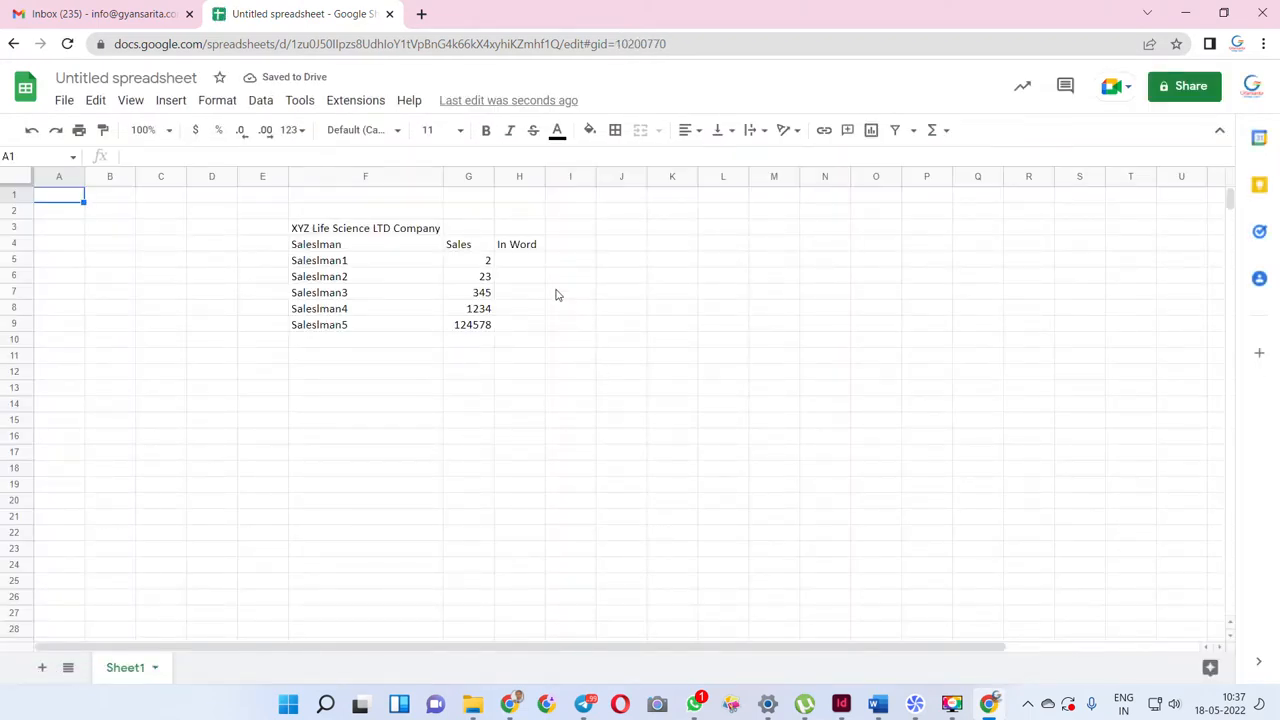
pyautogui.click(530, 262)
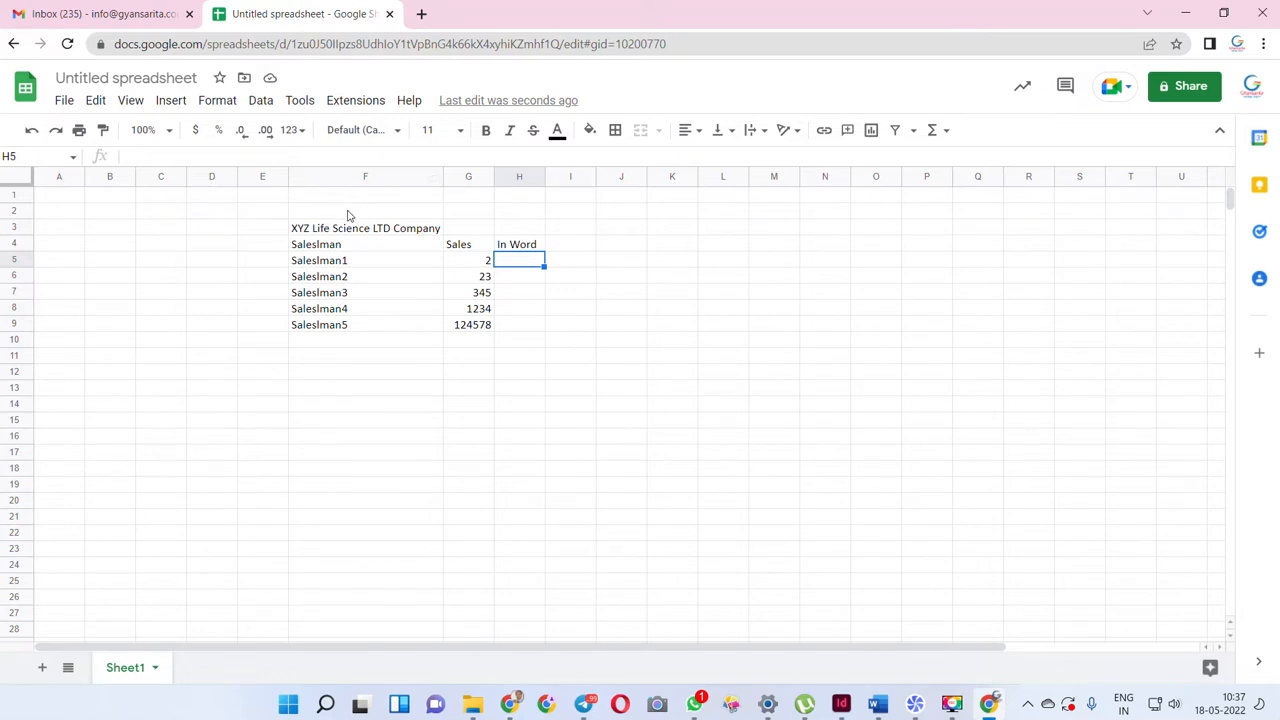
pyautogui.click(369, 104)
pyautogui.moveTo(371, 131)
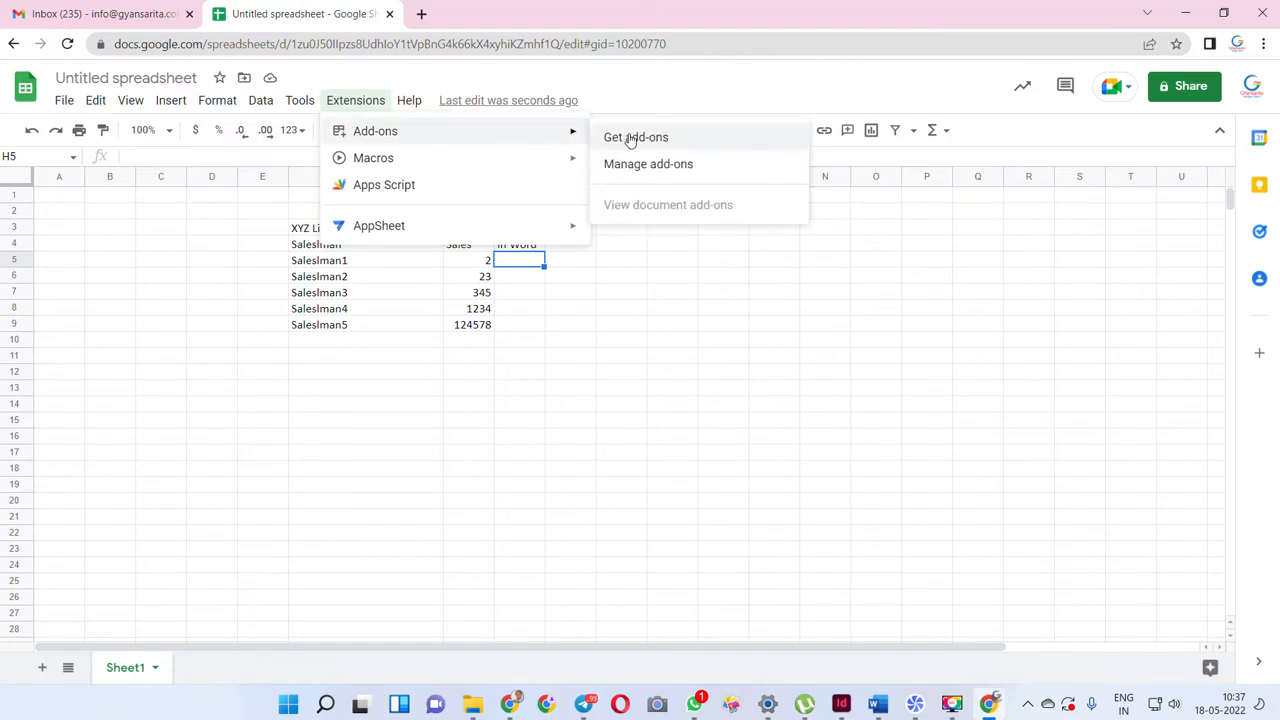
pyautogui.click(583, 423)
# - Search the add-on marketplace for "number", choose the Numbertext suggestion, and open the Numbertext add-on page
pyautogui.click(376, 104)
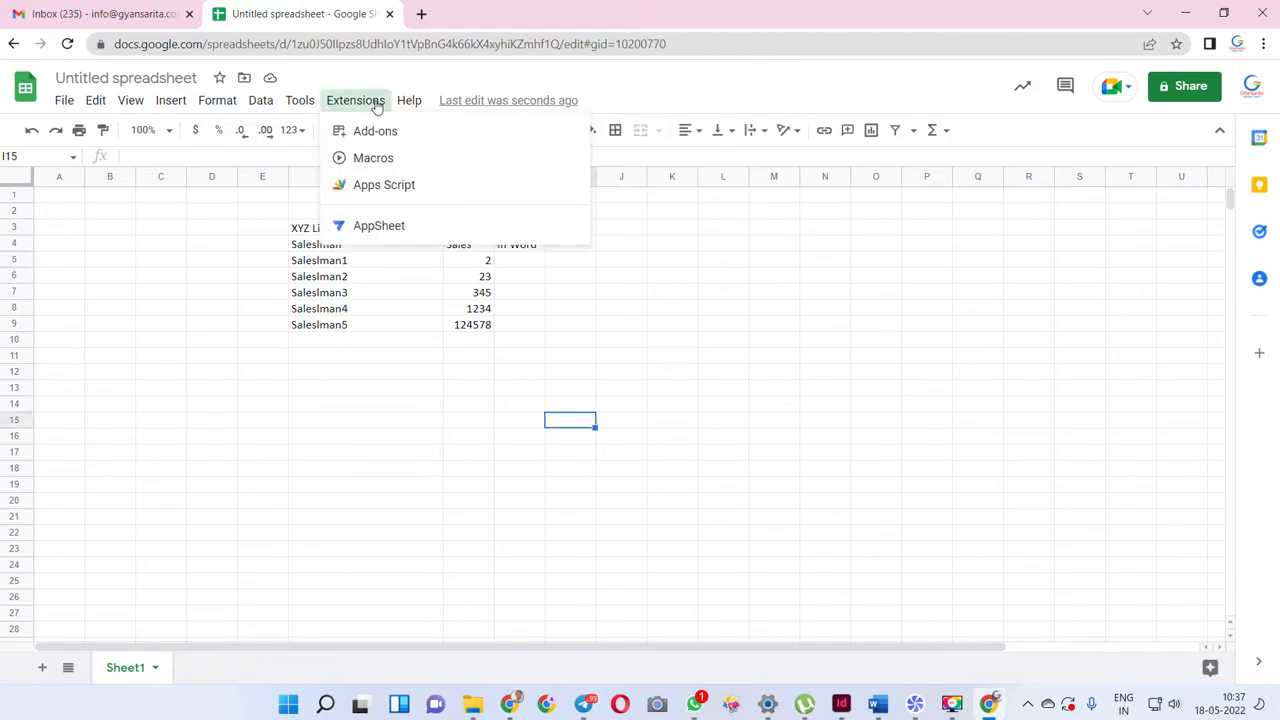
pyautogui.moveTo(385, 137)
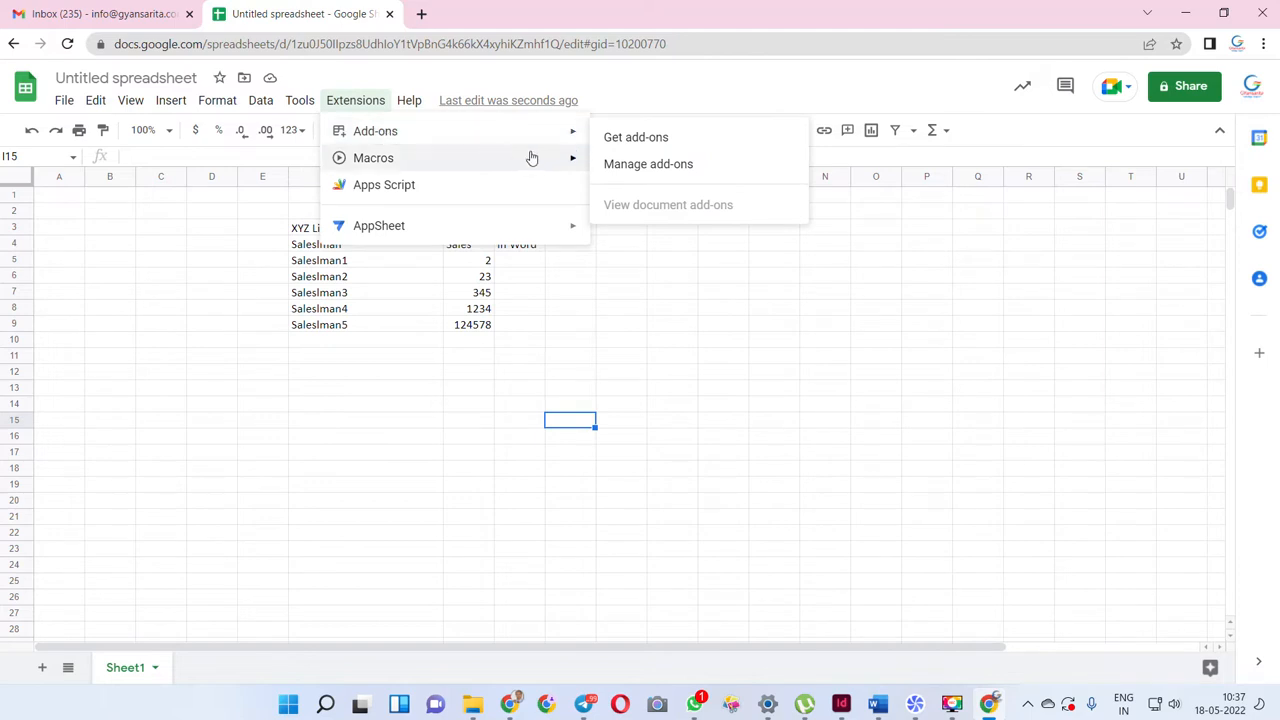
pyautogui.click(630, 140)
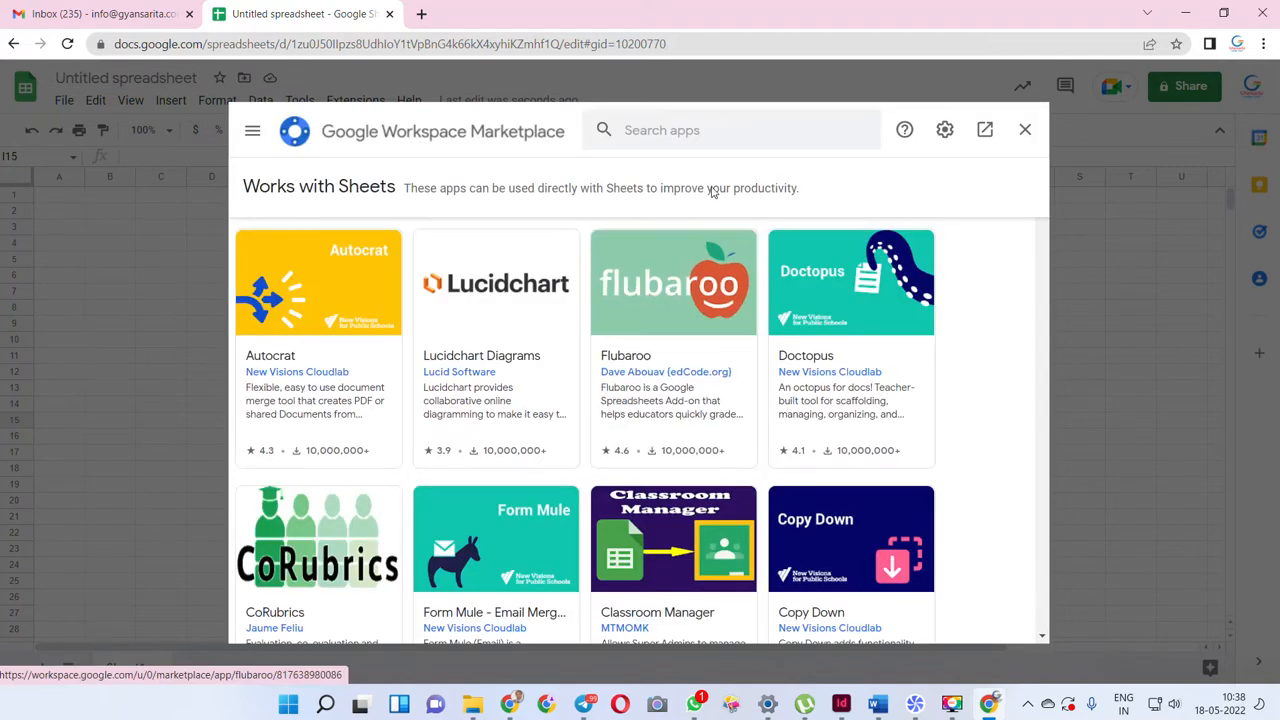
pyautogui.click(709, 114)
pyautogui.write('number')
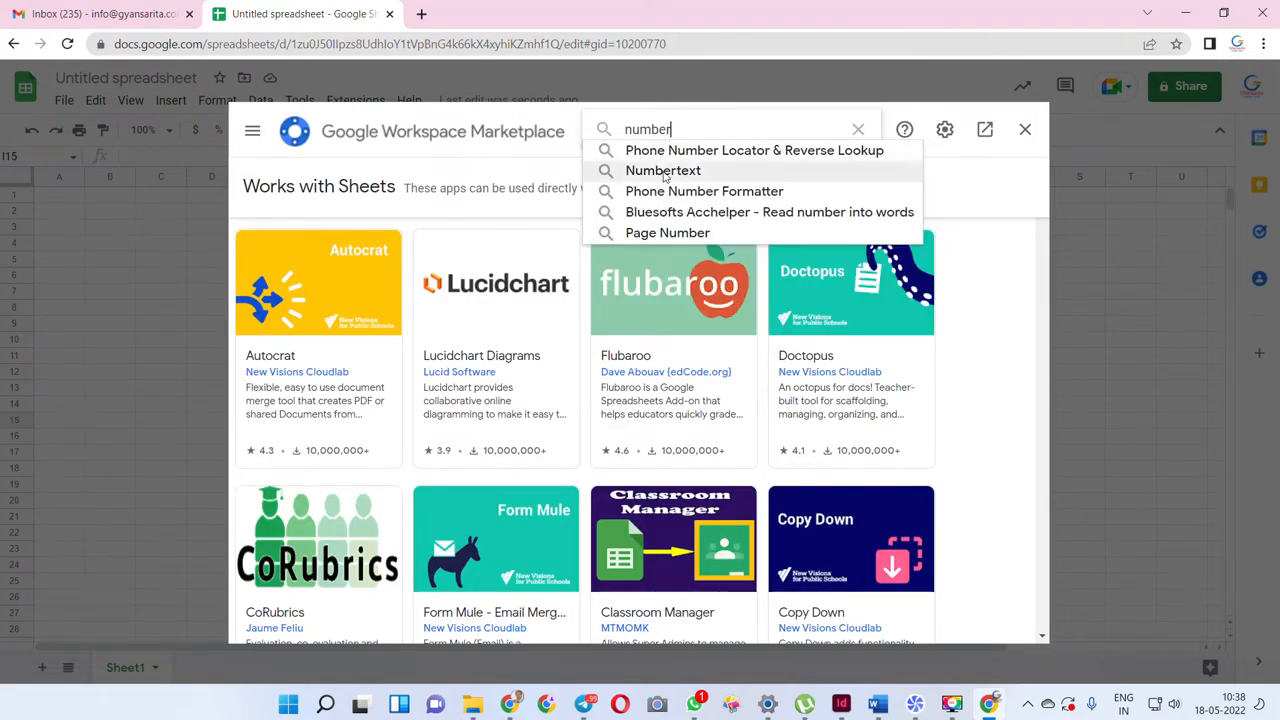
pyautogui.click(679, 172)
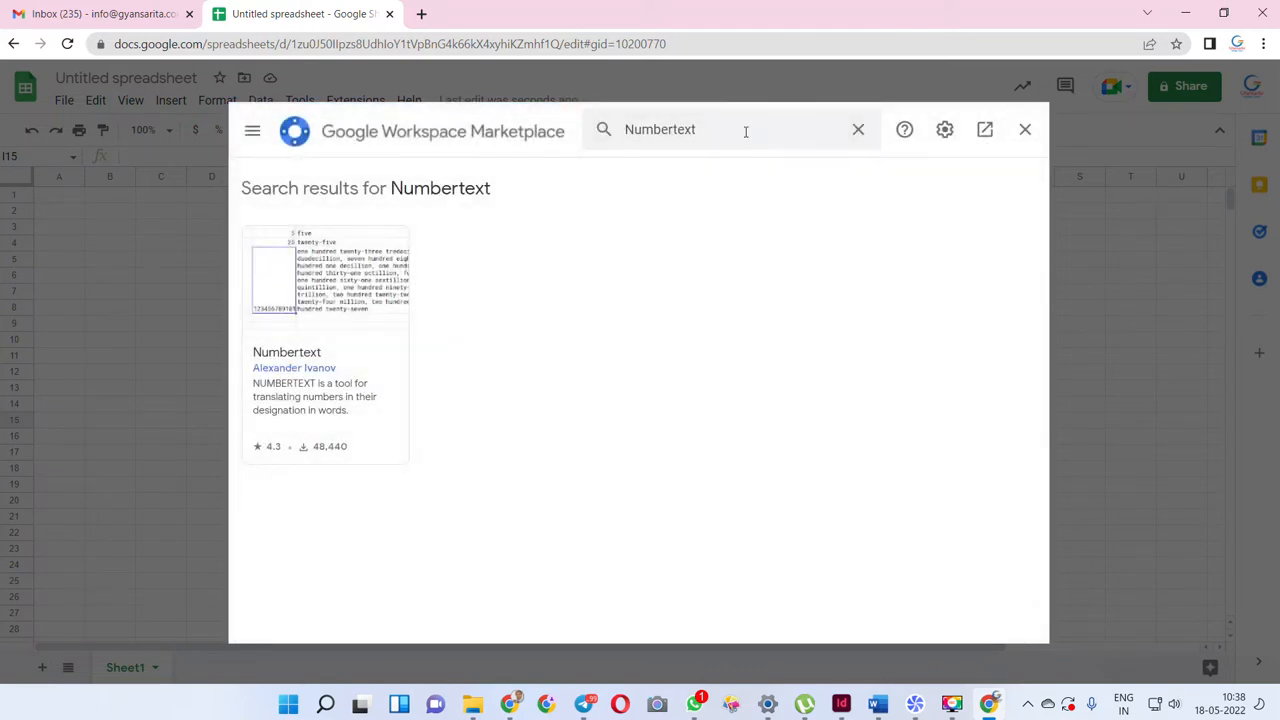
pyautogui.click(313, 458)
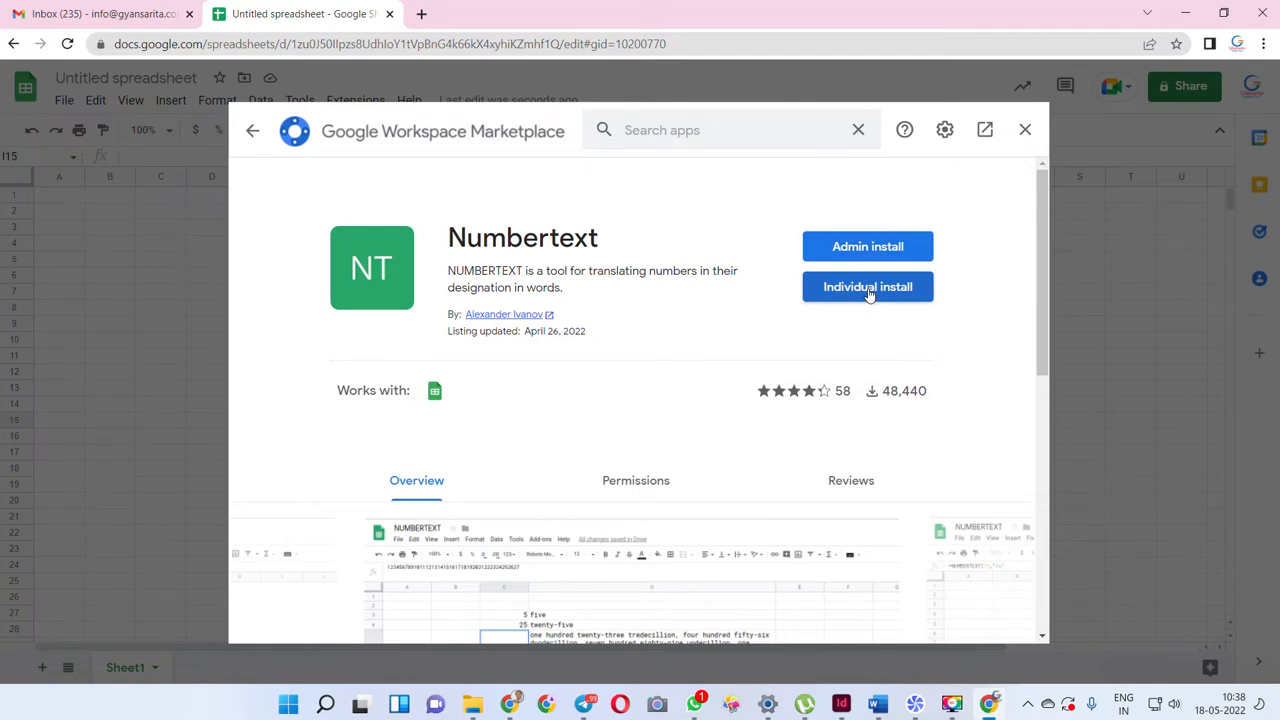
# - Install Numbertext as an individual install, allow it access to the gyansarita.com account, and return to the spreadsheet
pyautogui.click(869, 290)
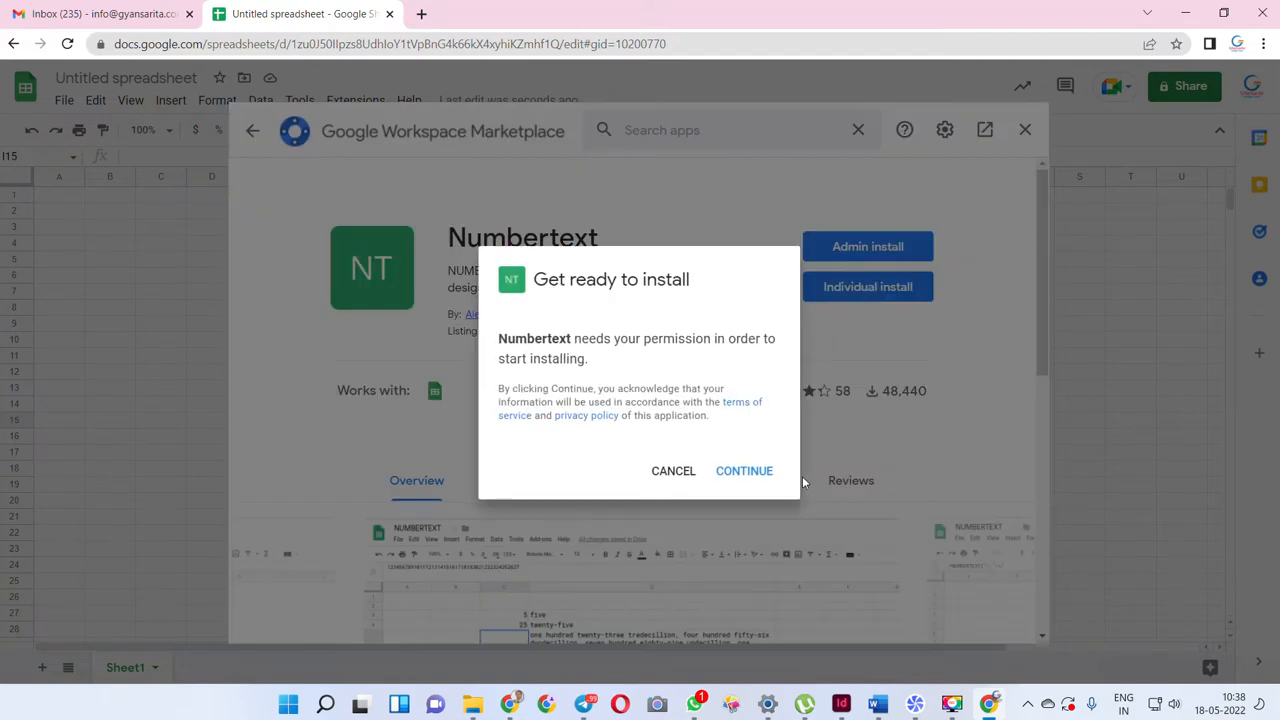
pyautogui.click(727, 471)
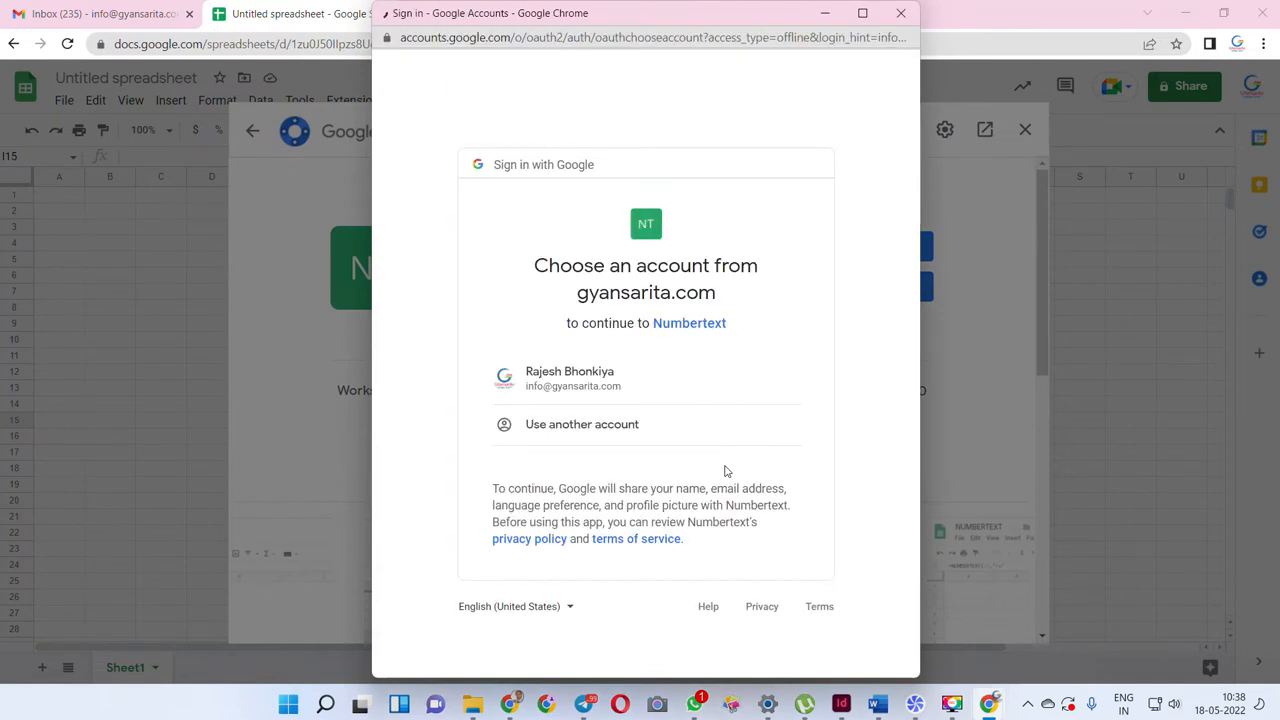
pyautogui.click(603, 377)
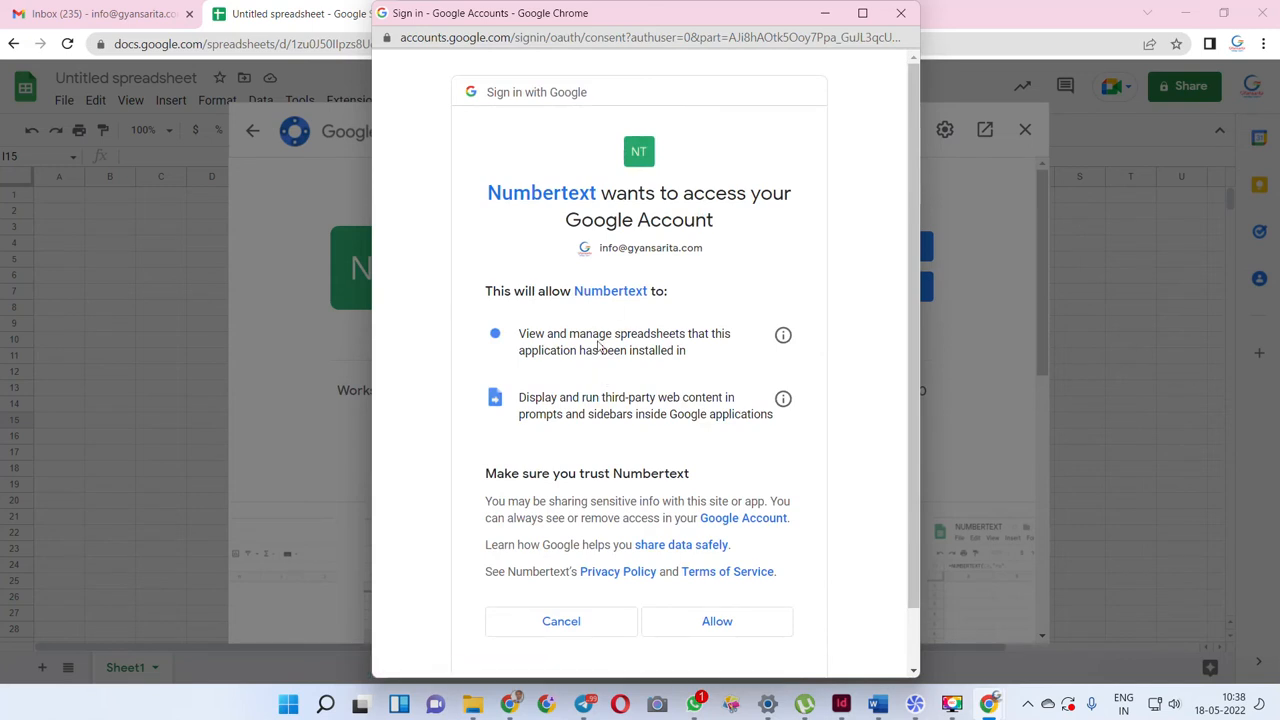
pyautogui.click(717, 622)
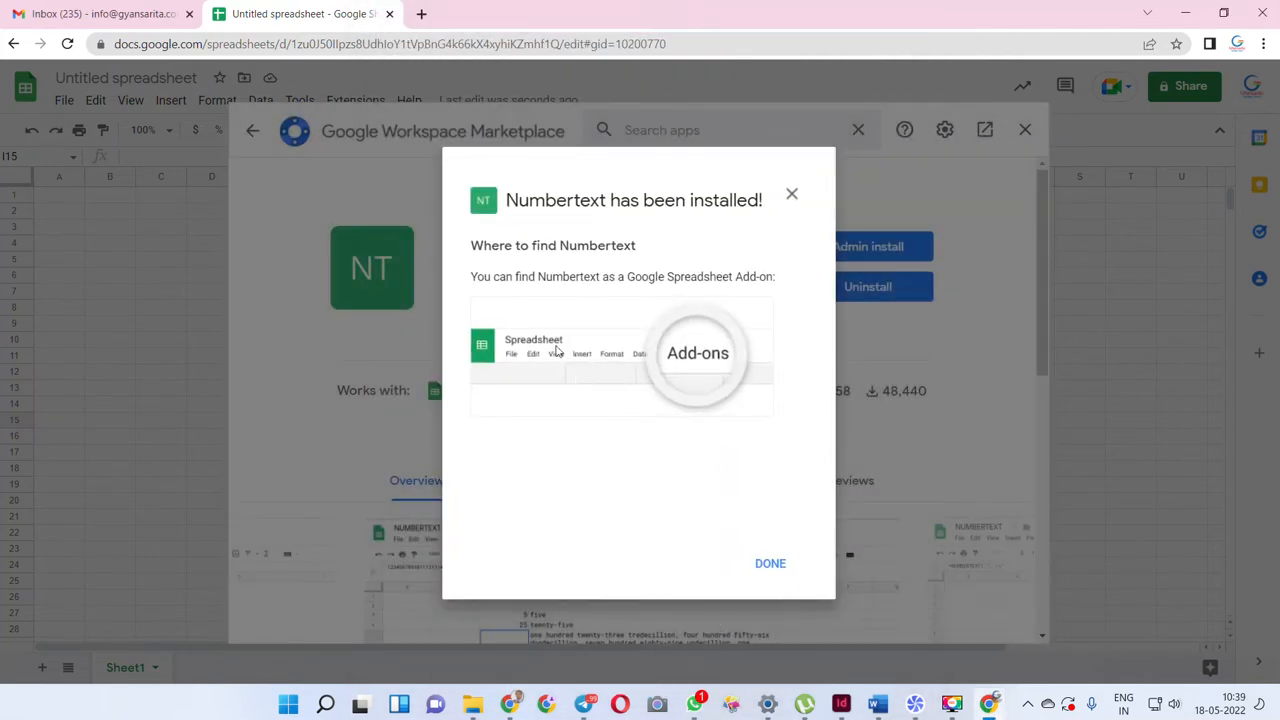
pyautogui.click(767, 569)
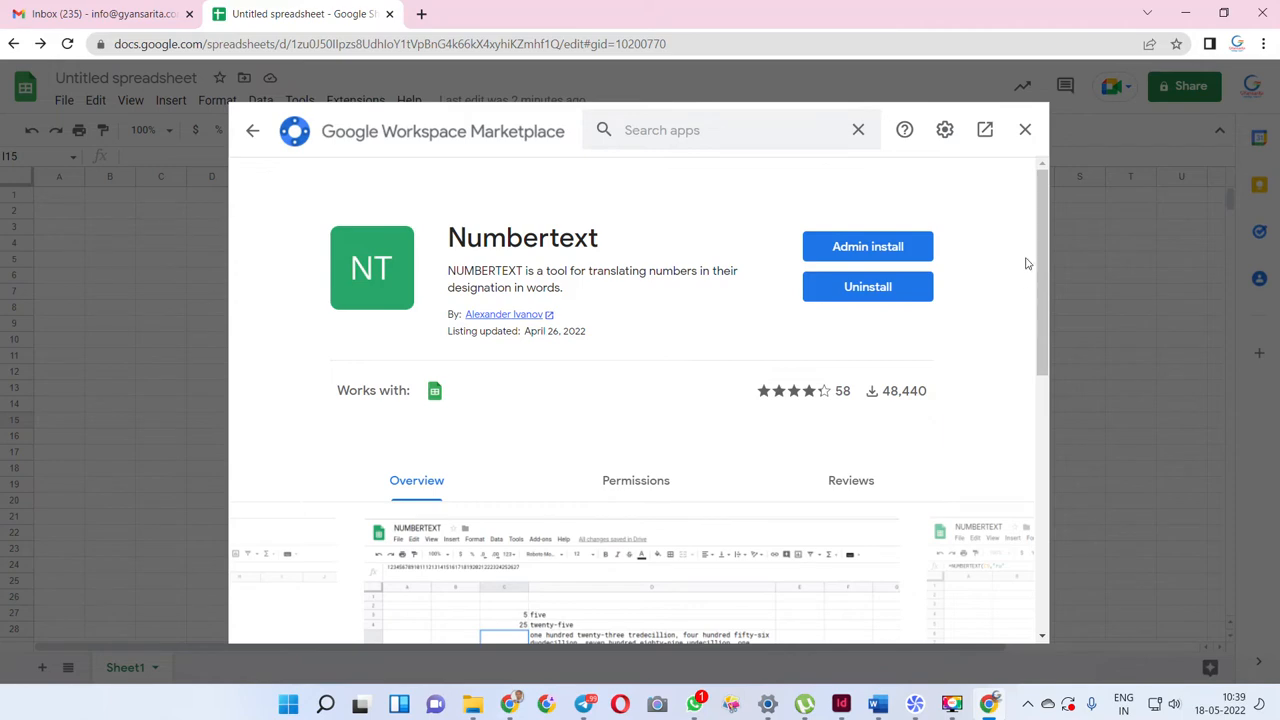
pyautogui.click(1024, 132)
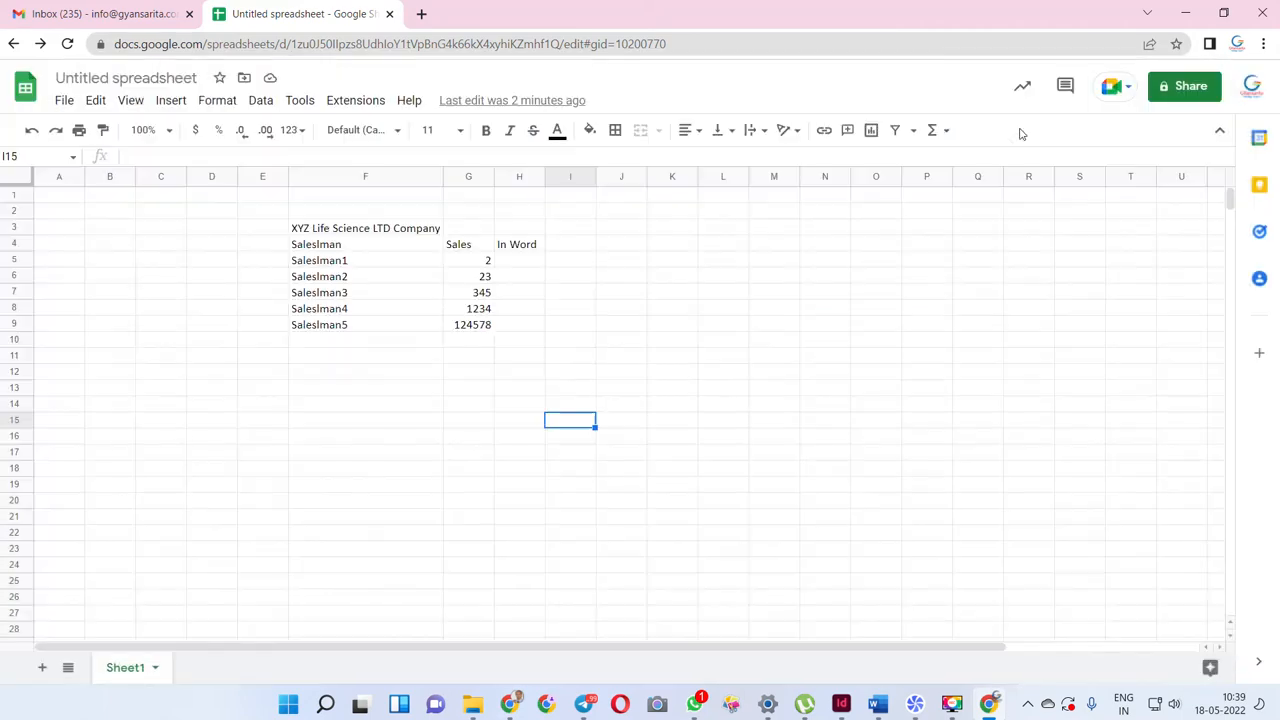
# - Enlarge the browser view to 175% and enter the formula =NUMBERTEXT(G5) in cell H5 under In Word
pyautogui.click(518, 261)
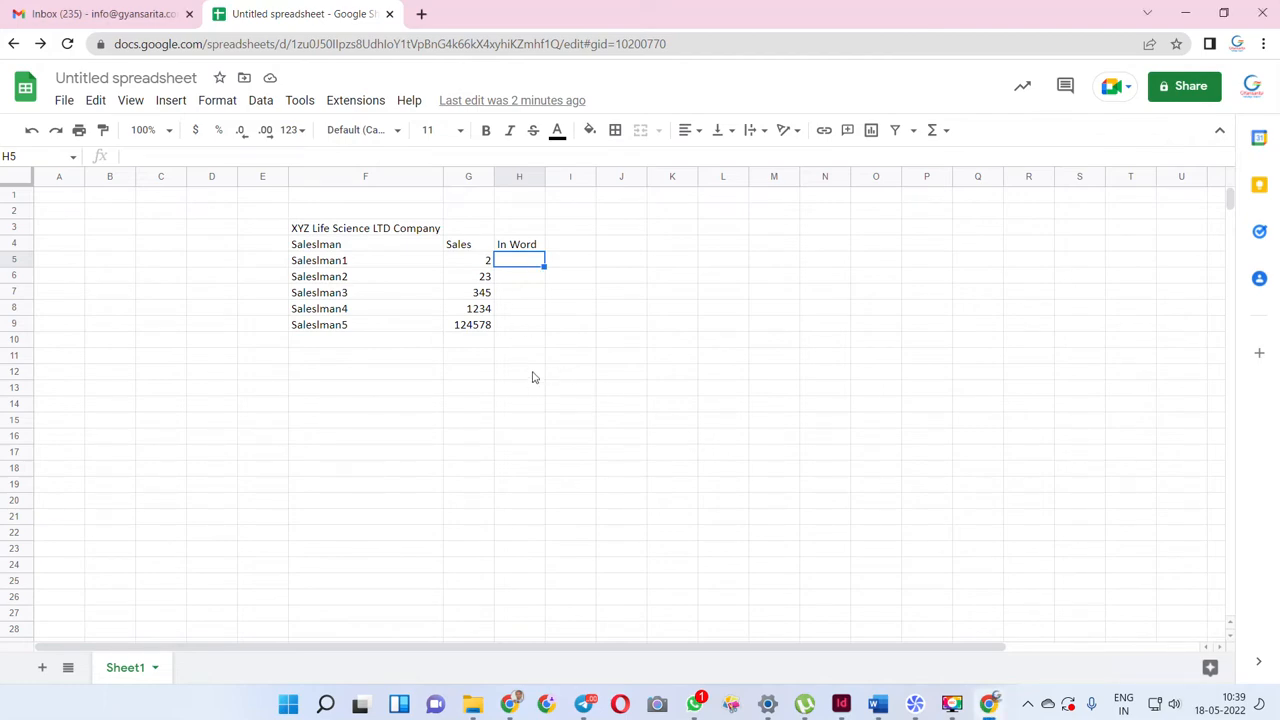
pyautogui.hotkey('ctrl', '+')
pyautogui.hotkey('ctrl', '+')
pyautogui.hotkey('ctrl', '+')
pyautogui.hotkey('ctrl', '+')
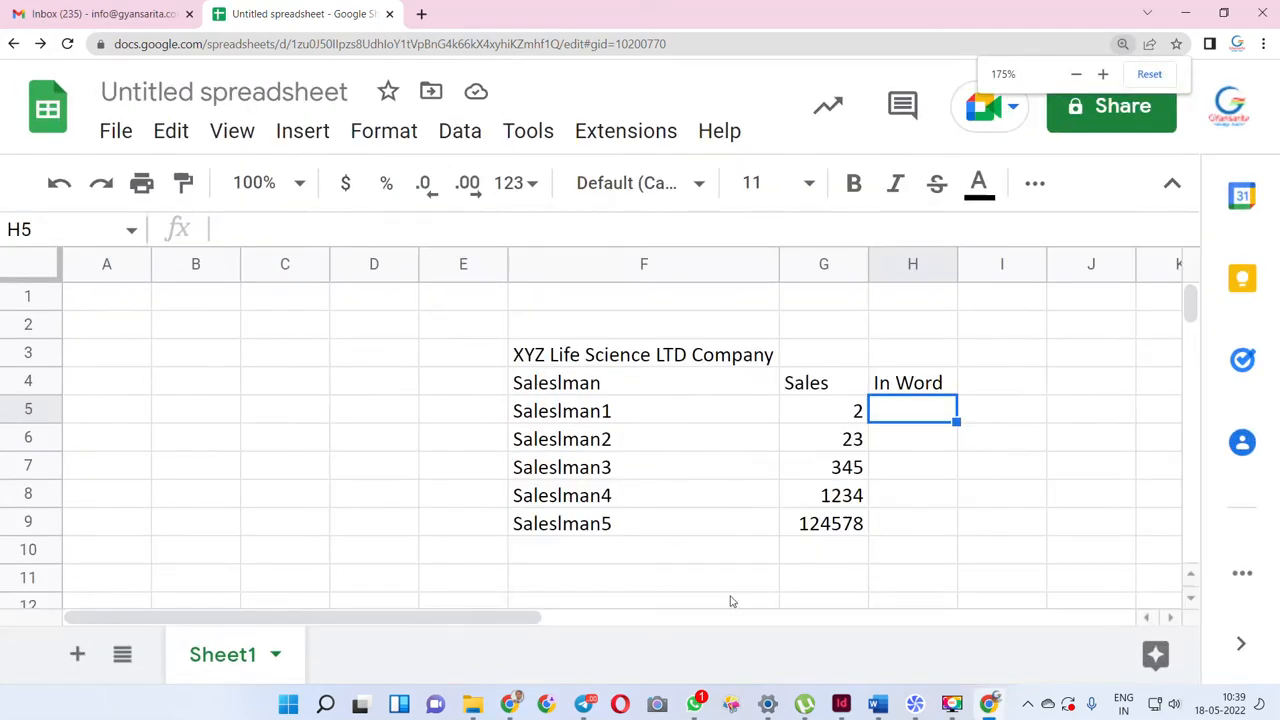
pyautogui.moveTo(464, 617); pyautogui.dragTo(579, 617)
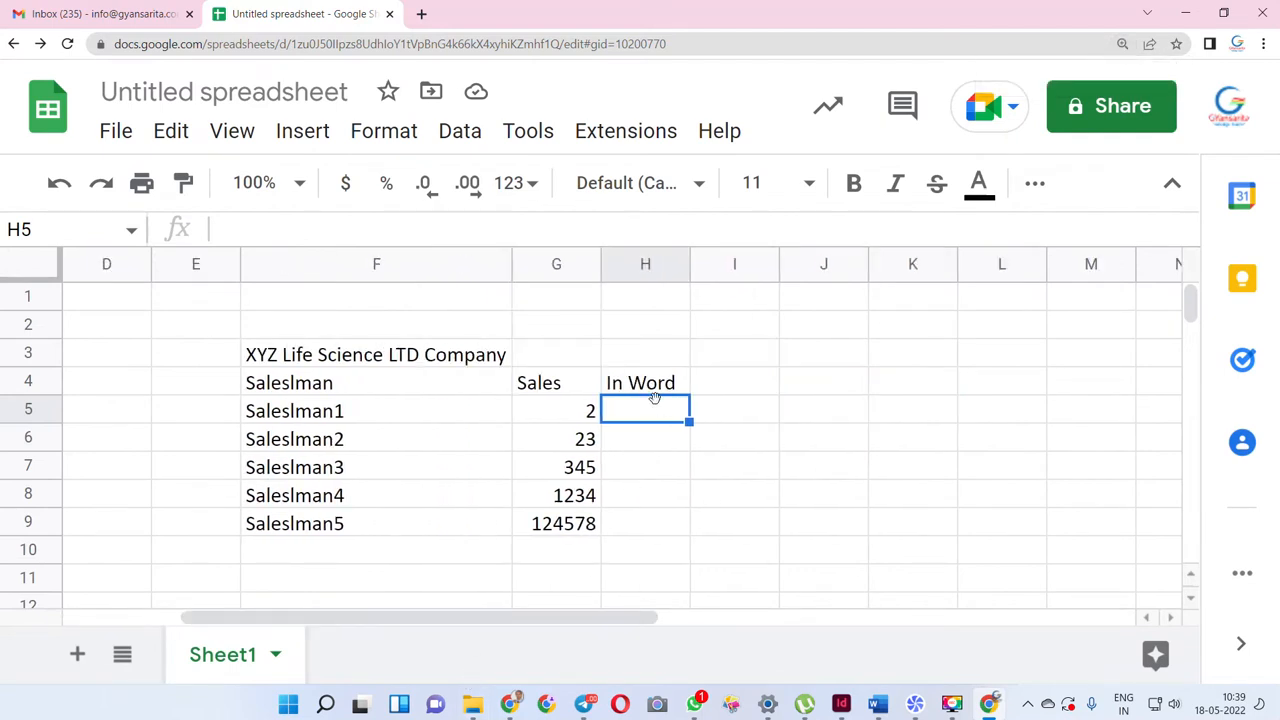
pyautogui.write('=')
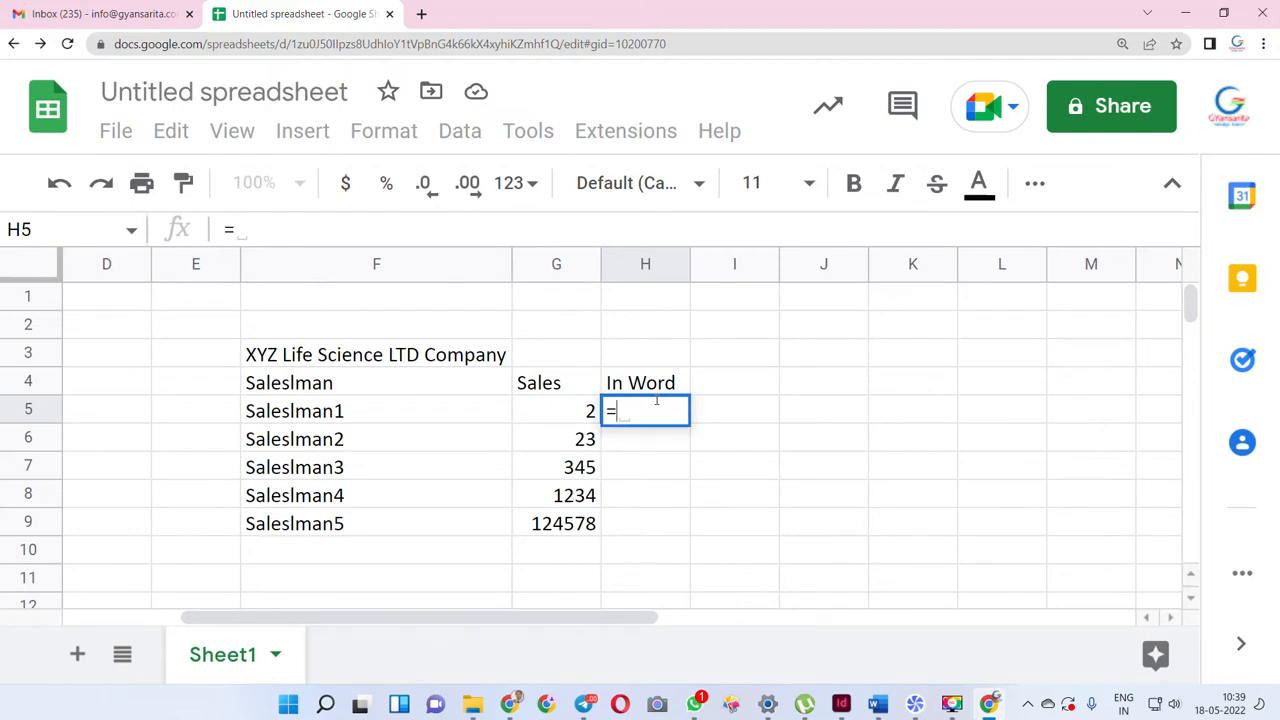
pyautogui.write('nu')
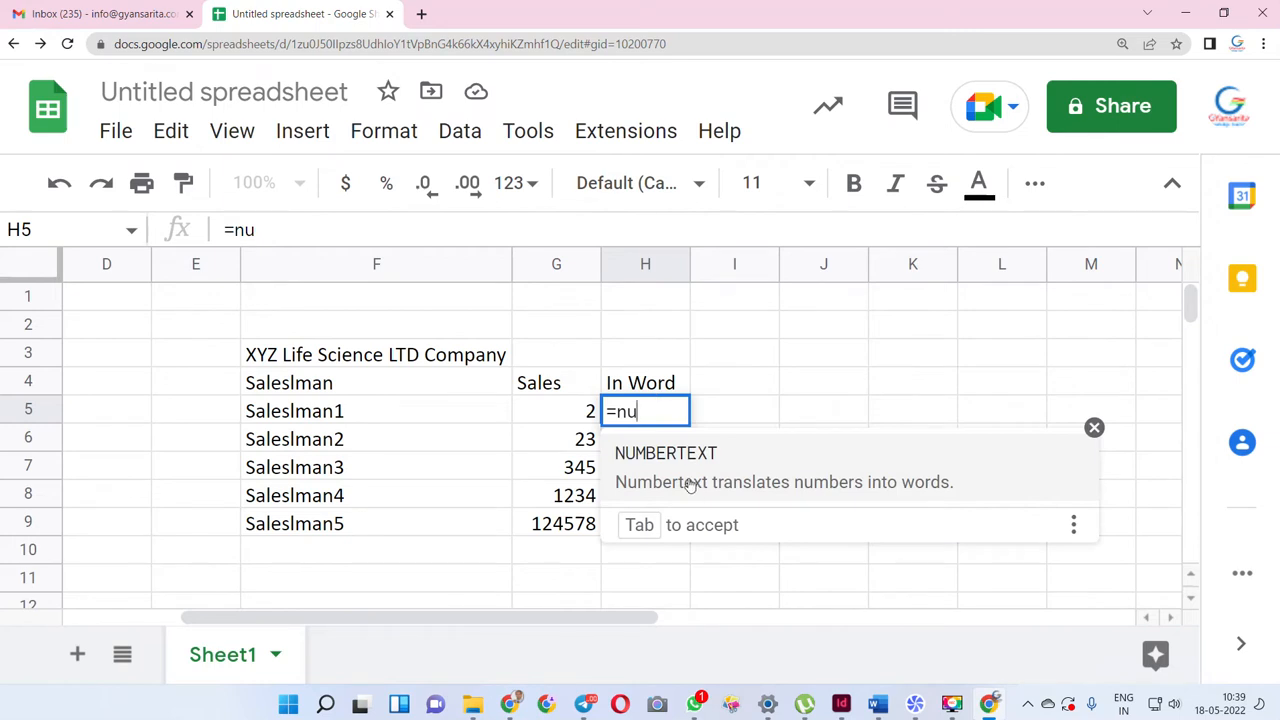
pyautogui.click(662, 458)
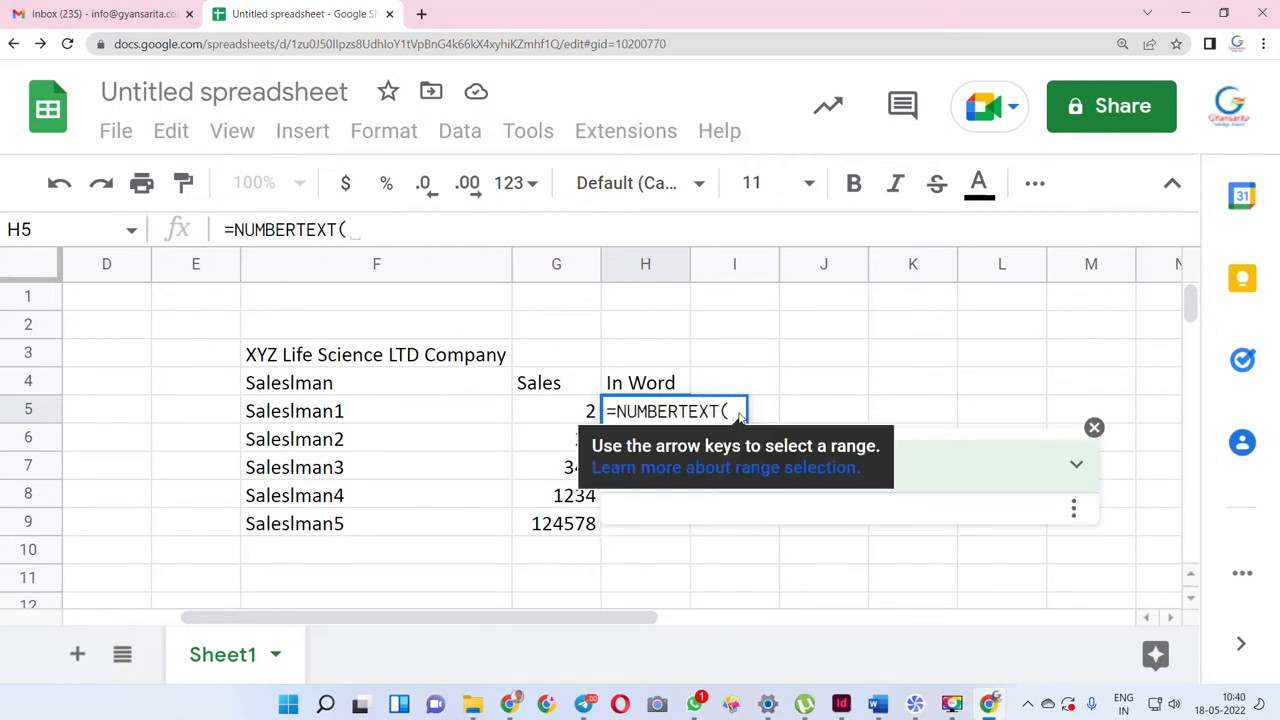
pyautogui.click(547, 413)
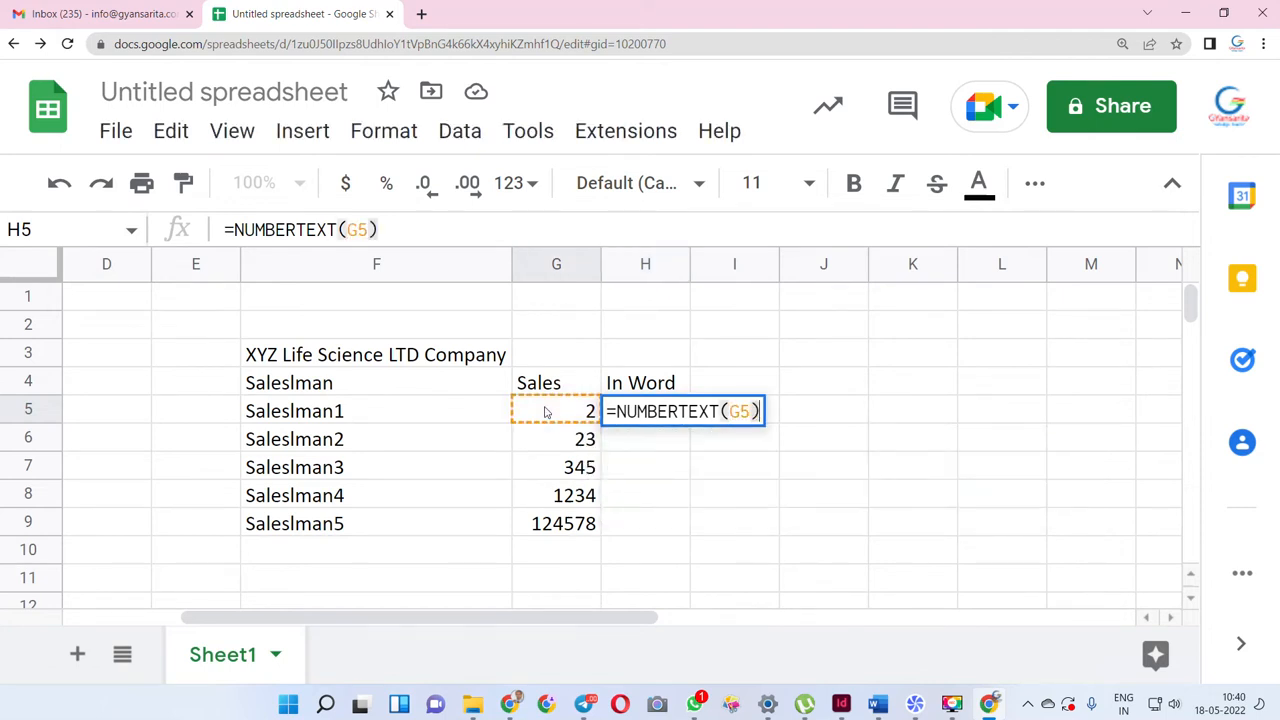
pyautogui.press('Return')
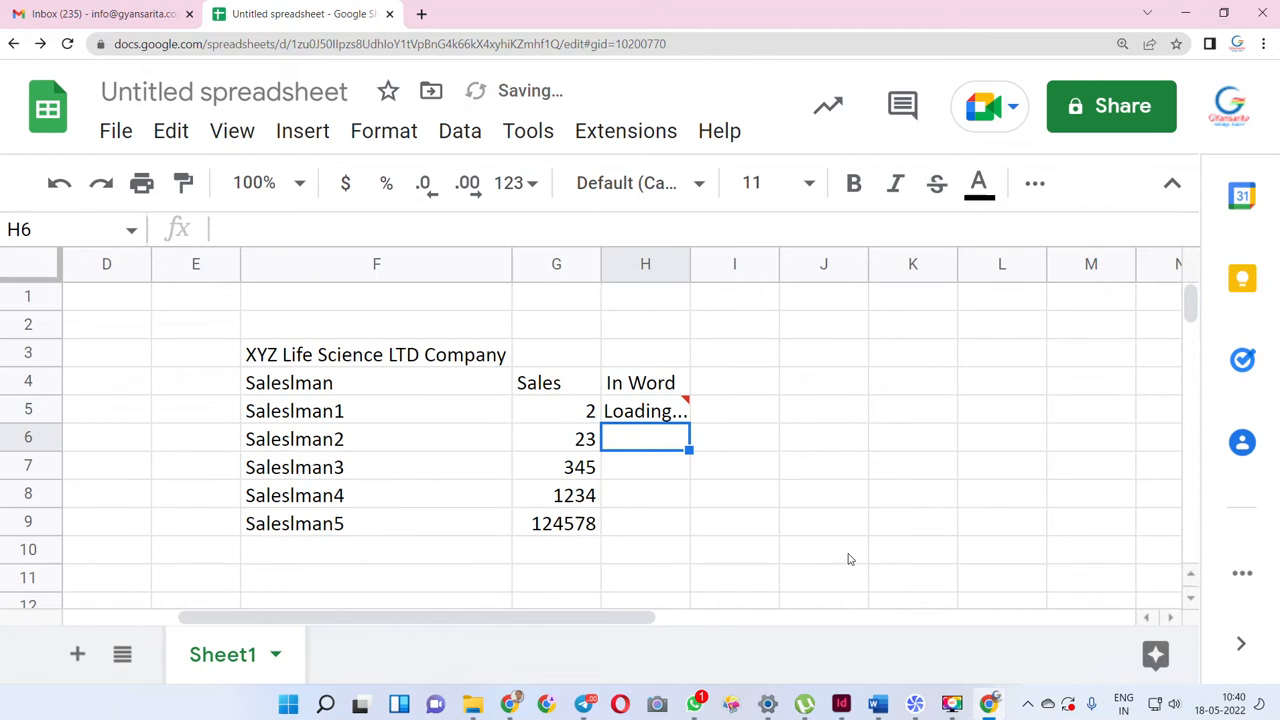
# - Fill the NUMBERTEXT formula from H5 down to H9 for all five salesmen
pyautogui.click(674, 420)
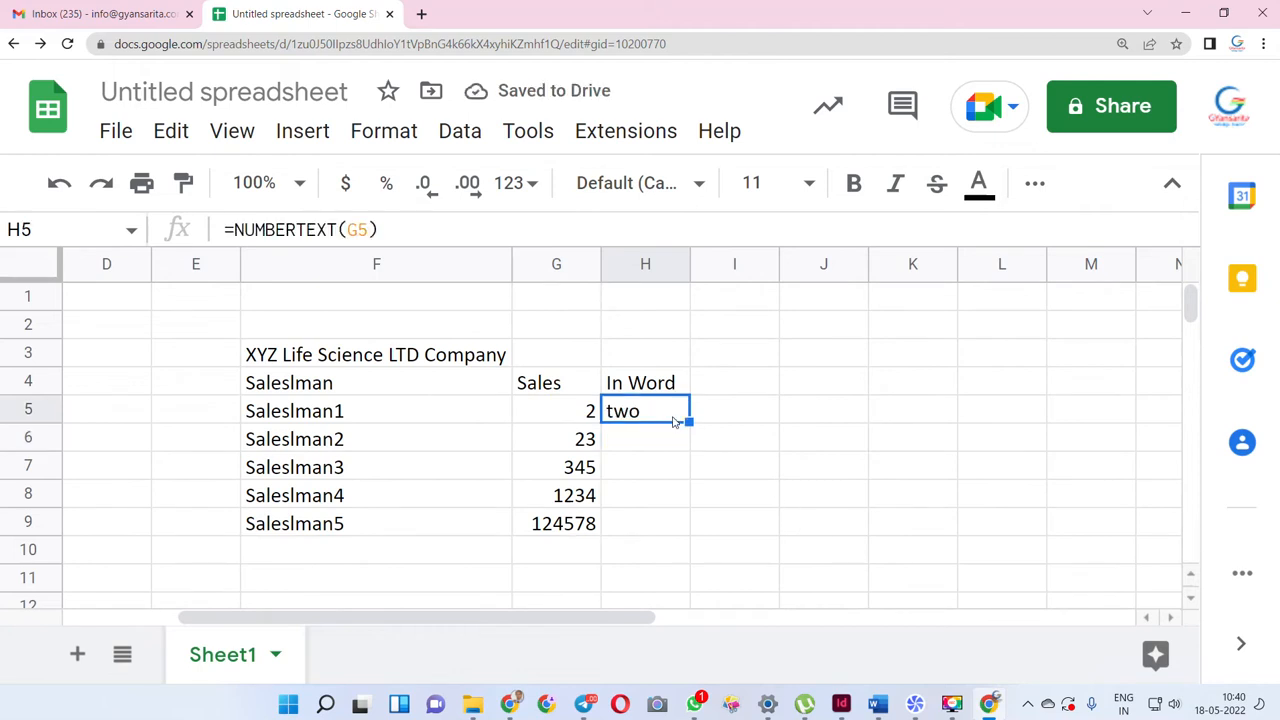
pyautogui.moveTo(690, 421); pyautogui.dragTo(696, 520)
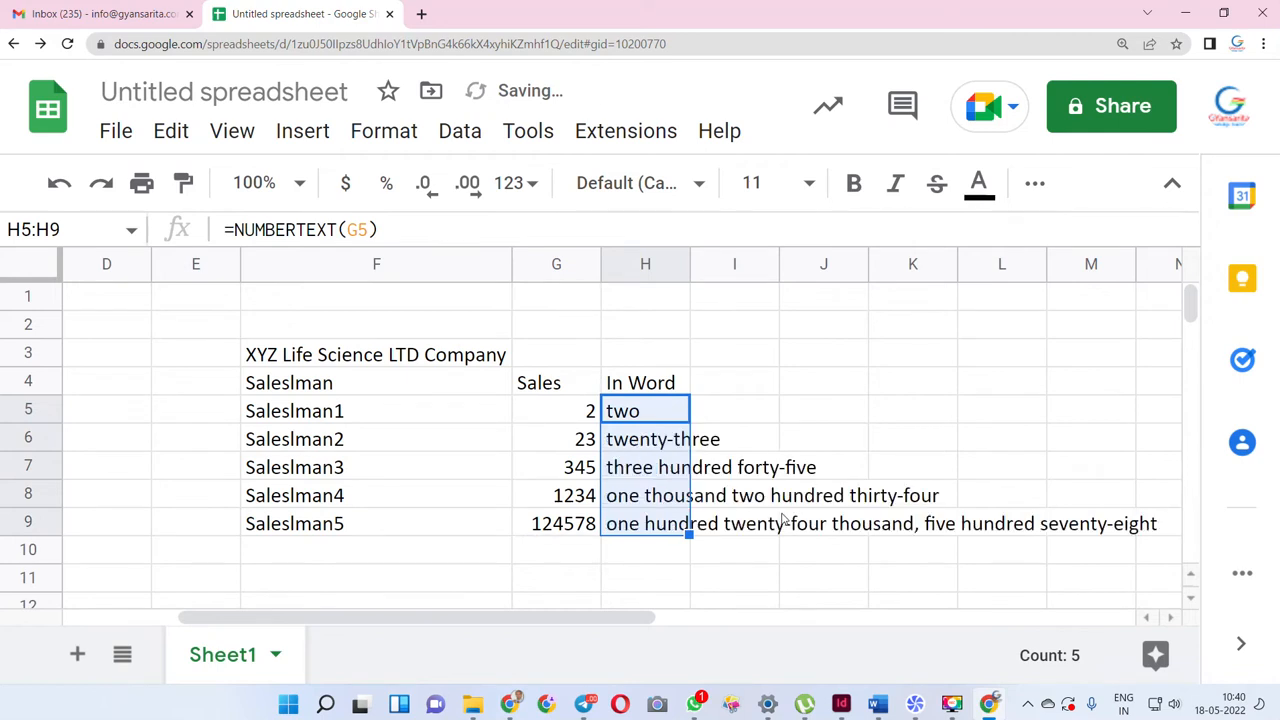
pyautogui.click(537, 526)
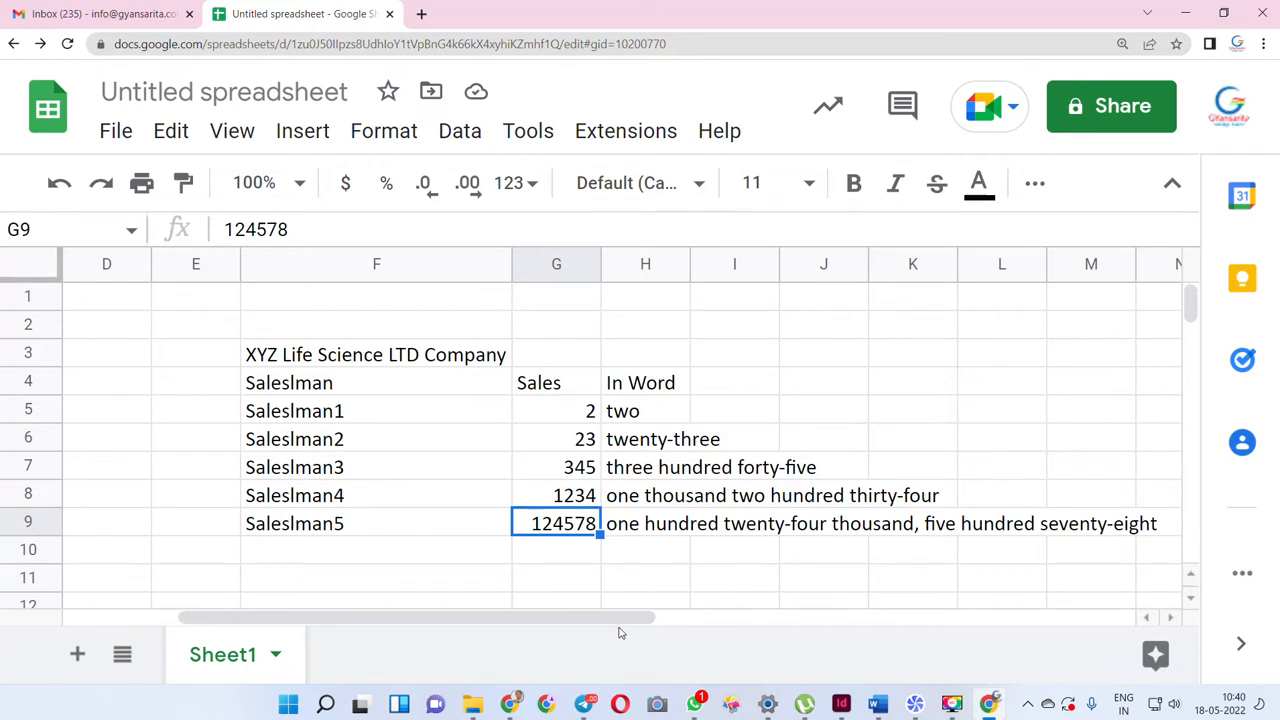
pyautogui.moveTo(616, 622); pyautogui.dragTo(654, 622)
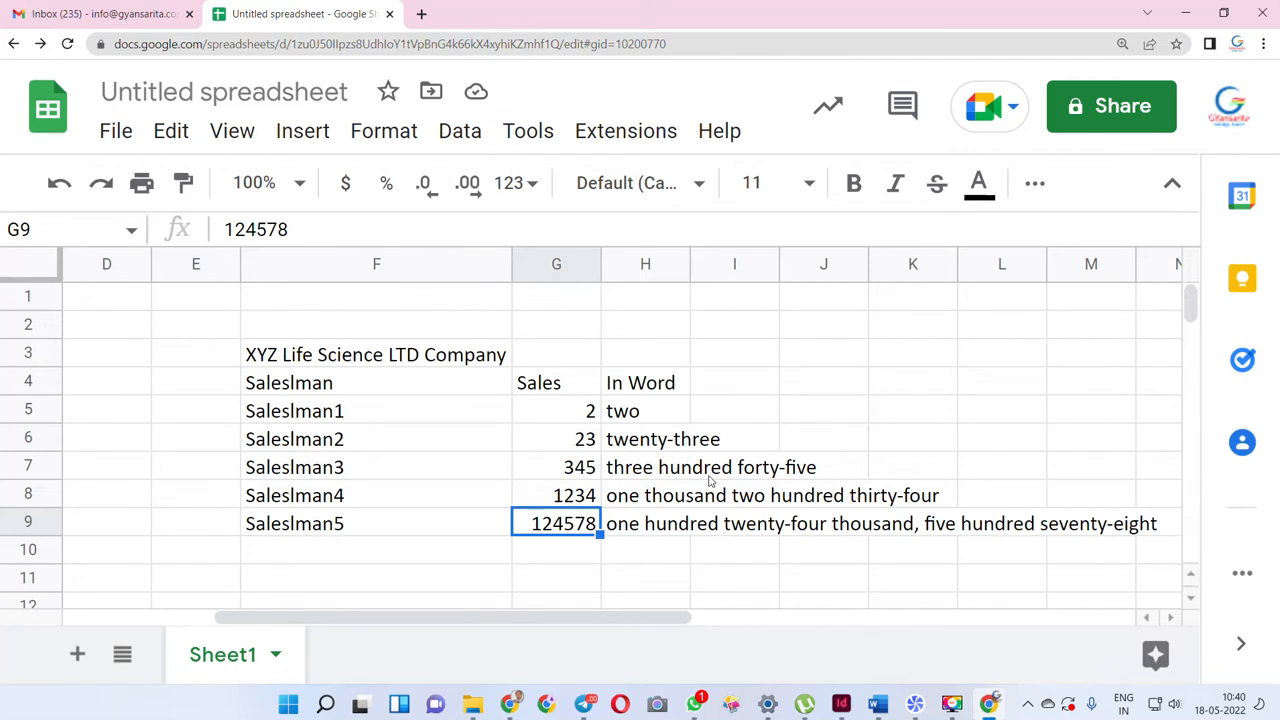
# - Copy the worded sales amounts in H5:H9 and paste them as values only starting at cell D4
pyautogui.click(653, 416)
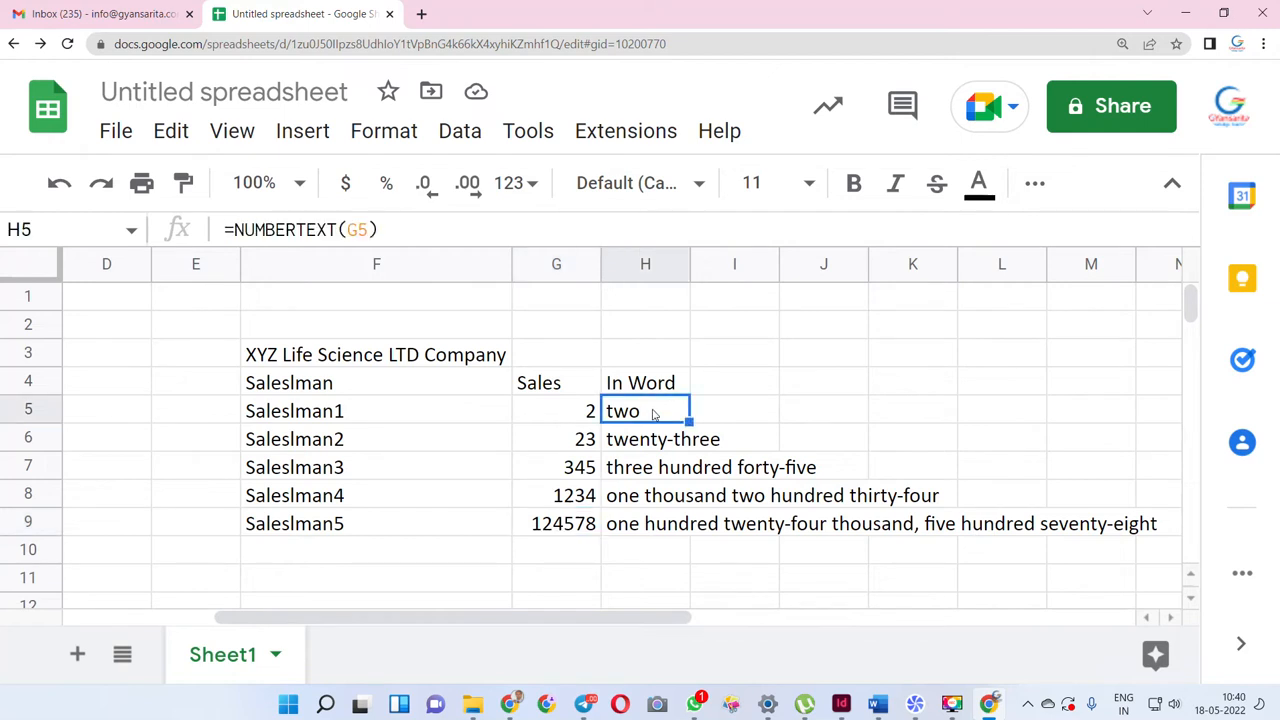
pyautogui.hotkey('shift', 'Down')
pyautogui.hotkey('shift', 'Down')
pyautogui.hotkey('shift', 'Down')
pyautogui.hotkey('shift', 'Down')
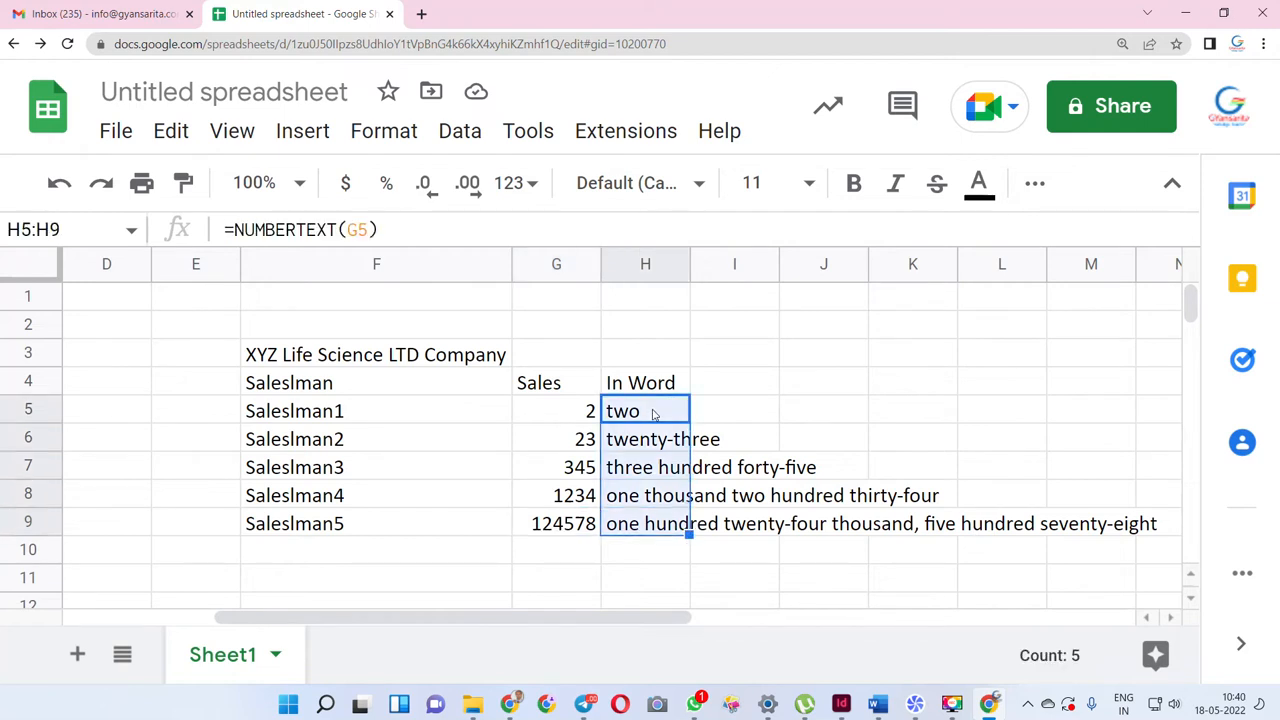
pyautogui.hotkey('ctrl', 'c')
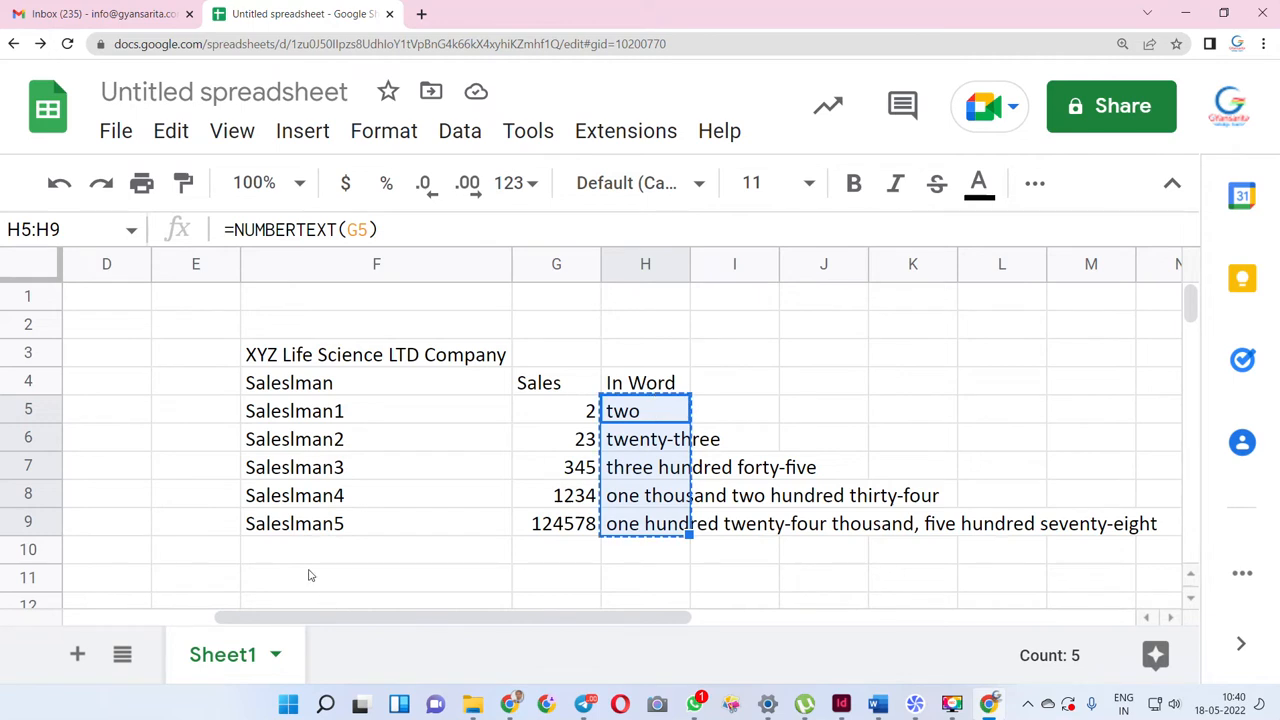
pyautogui.click(106, 380)
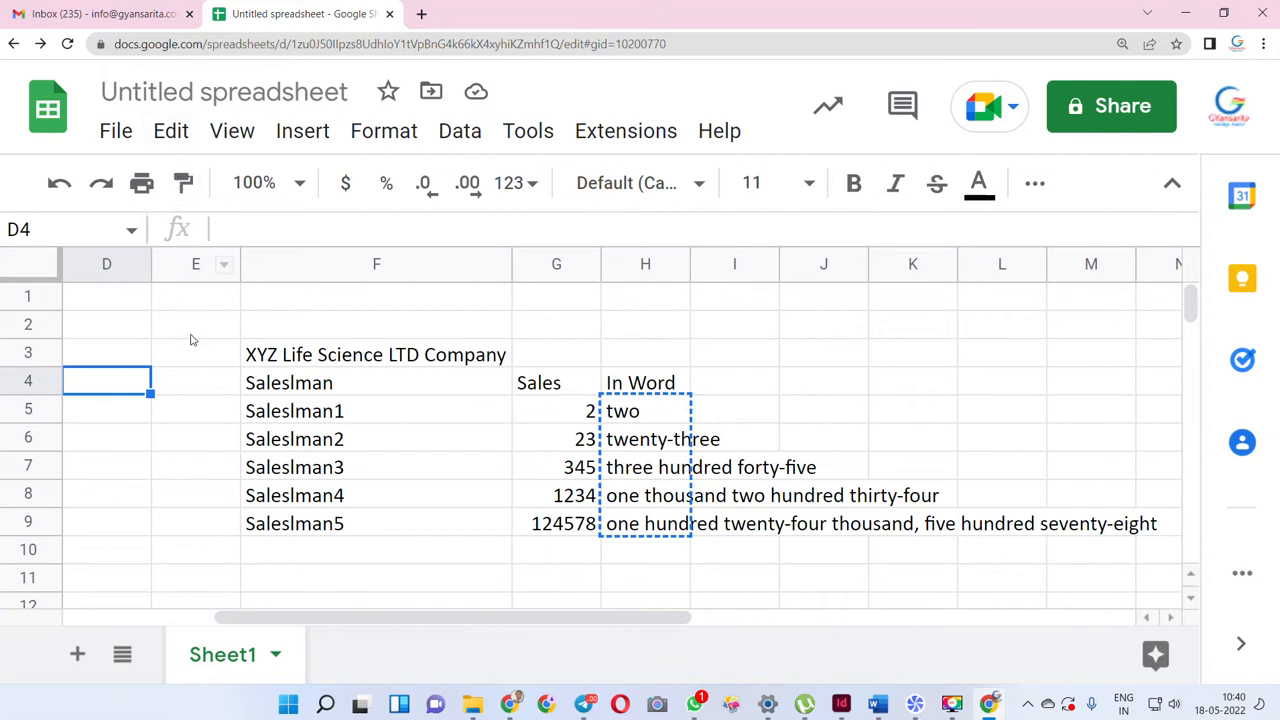
pyautogui.rightClick(112, 388)
pyautogui.moveTo(287, 358)
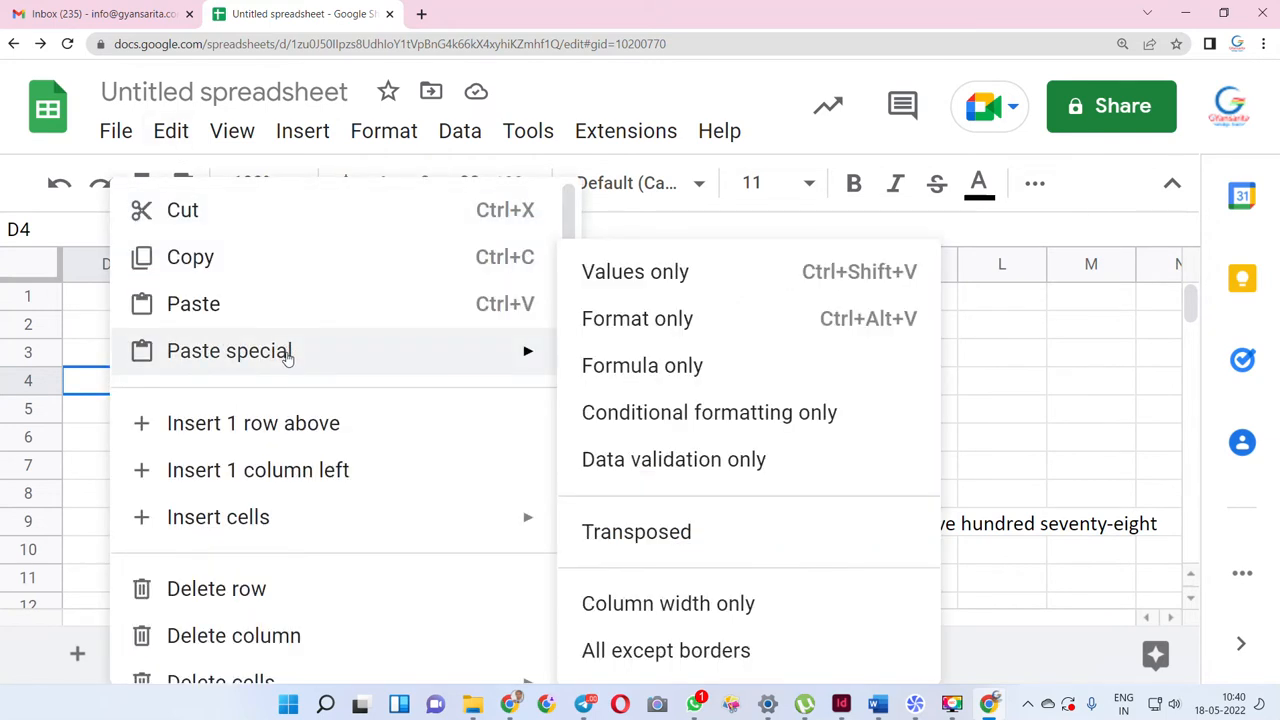
pyautogui.click(663, 276)
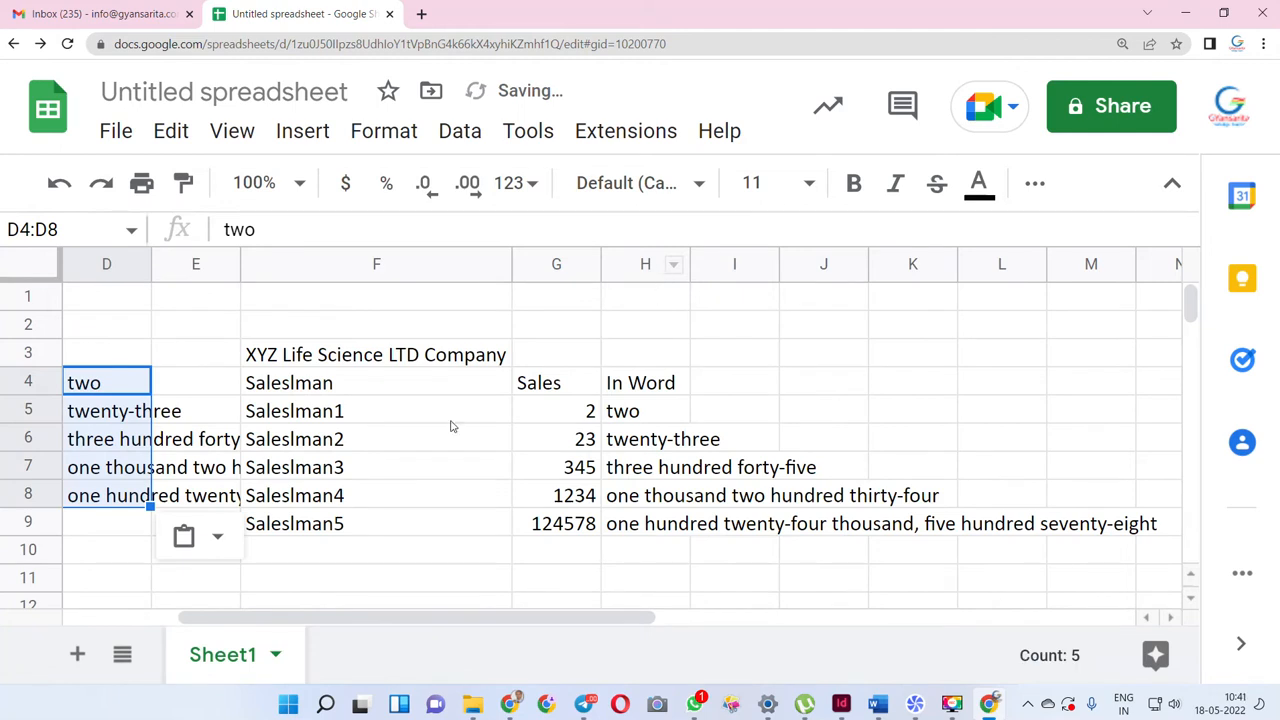
# - Clear the NUMBERTEXT formulas from H5:H9 in the In Word column and select cell H5
pyautogui.click(634, 413)
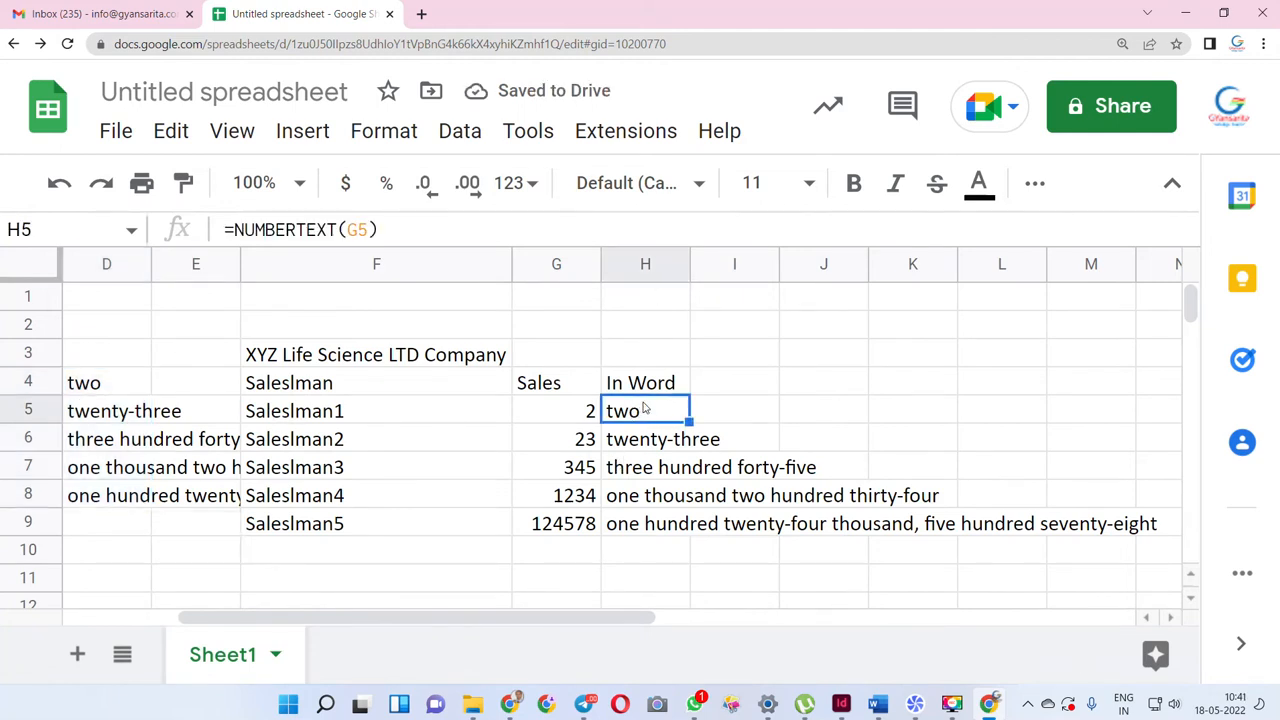
pyautogui.hotkey('shift', 'Down')
pyautogui.hotkey('shift', 'Down')
pyautogui.hotkey('shift', 'Down')
pyautogui.hotkey('shift', 'Down')
pyautogui.press('Delete')
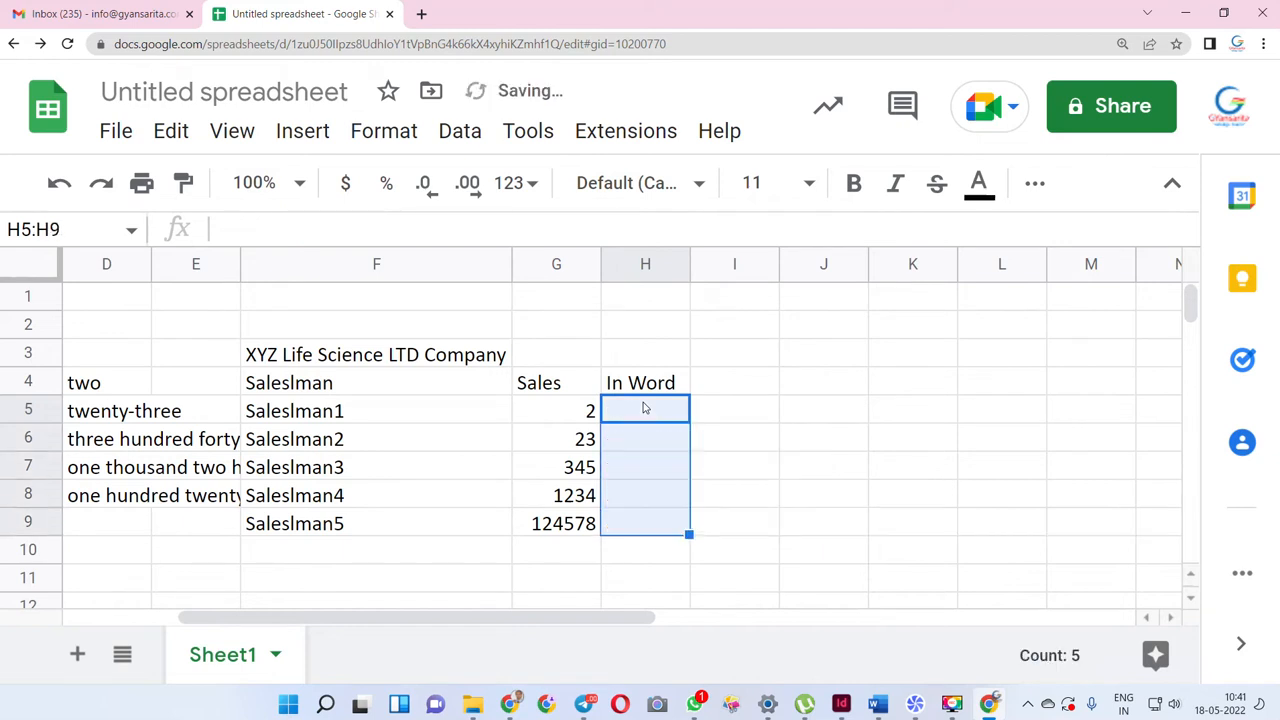
pyautogui.click(663, 420)
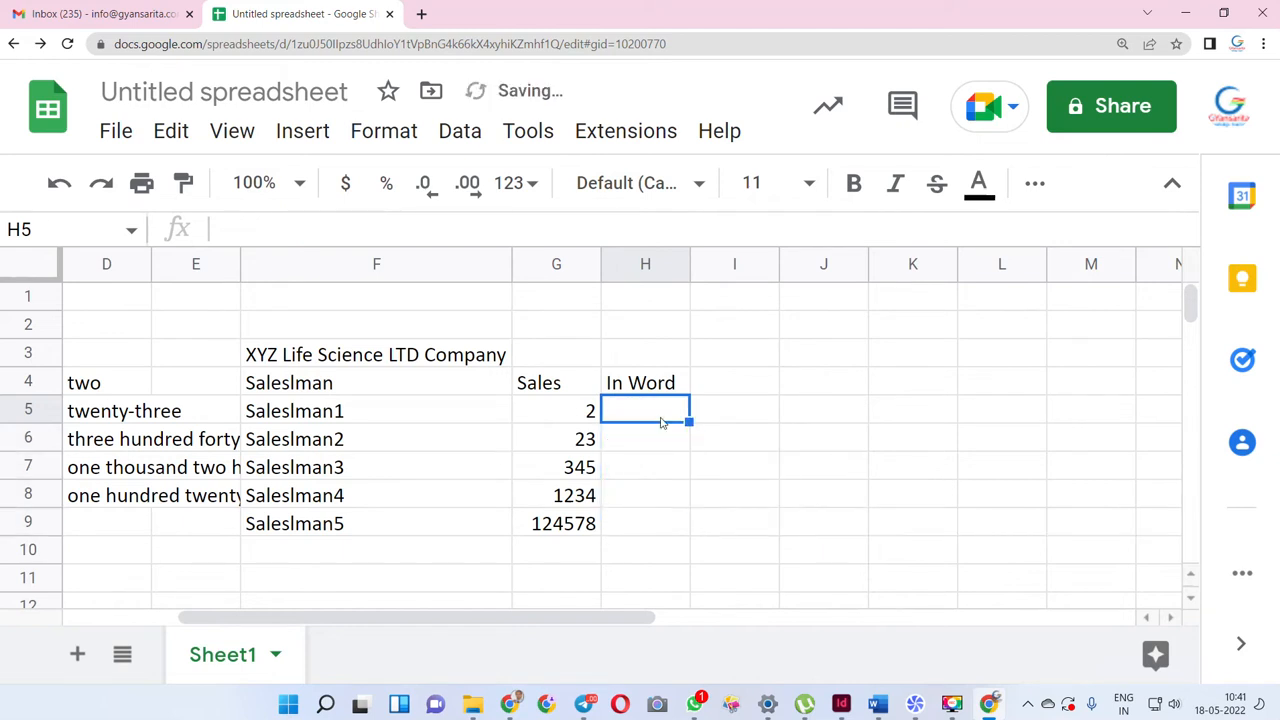
# - Cut the worded amounts in D4:D8 and paste them into the In Word column starting at cell H5
pyautogui.click(100, 388)
pyautogui.moveTo(90, 415); pyautogui.dragTo(113, 392)
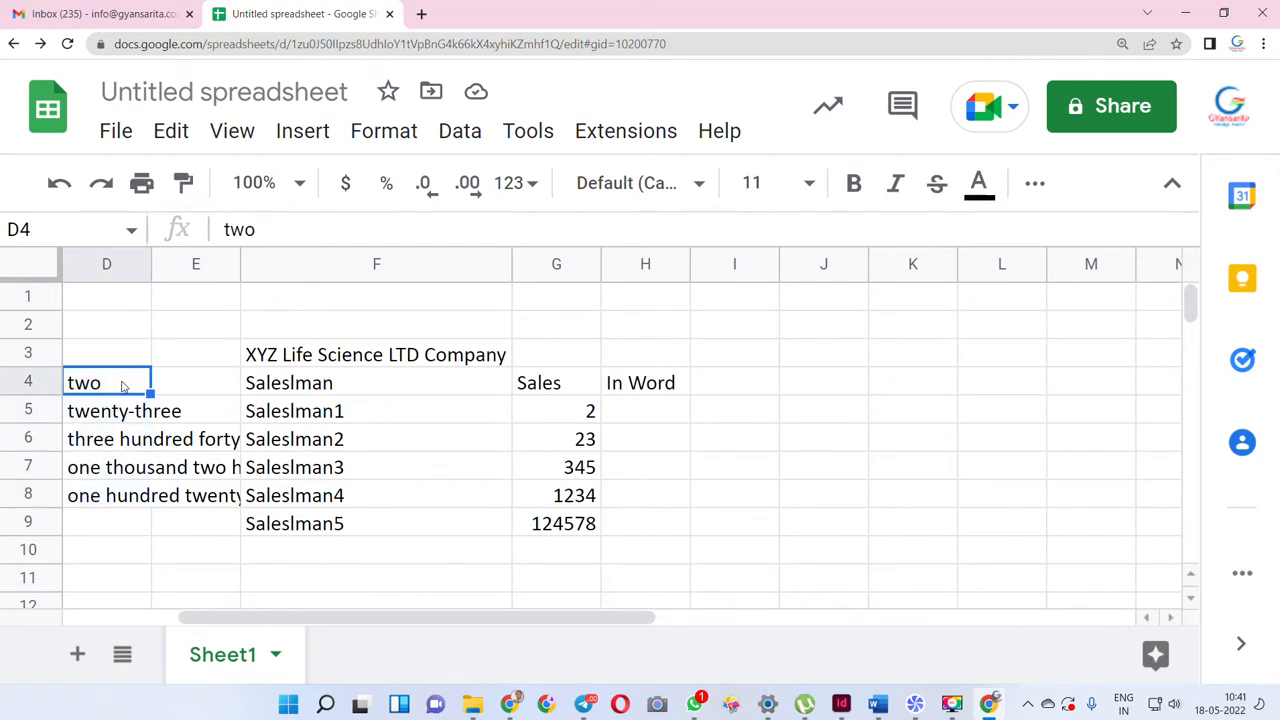
pyautogui.hotkey('ctrl', 'shift', 'Down')
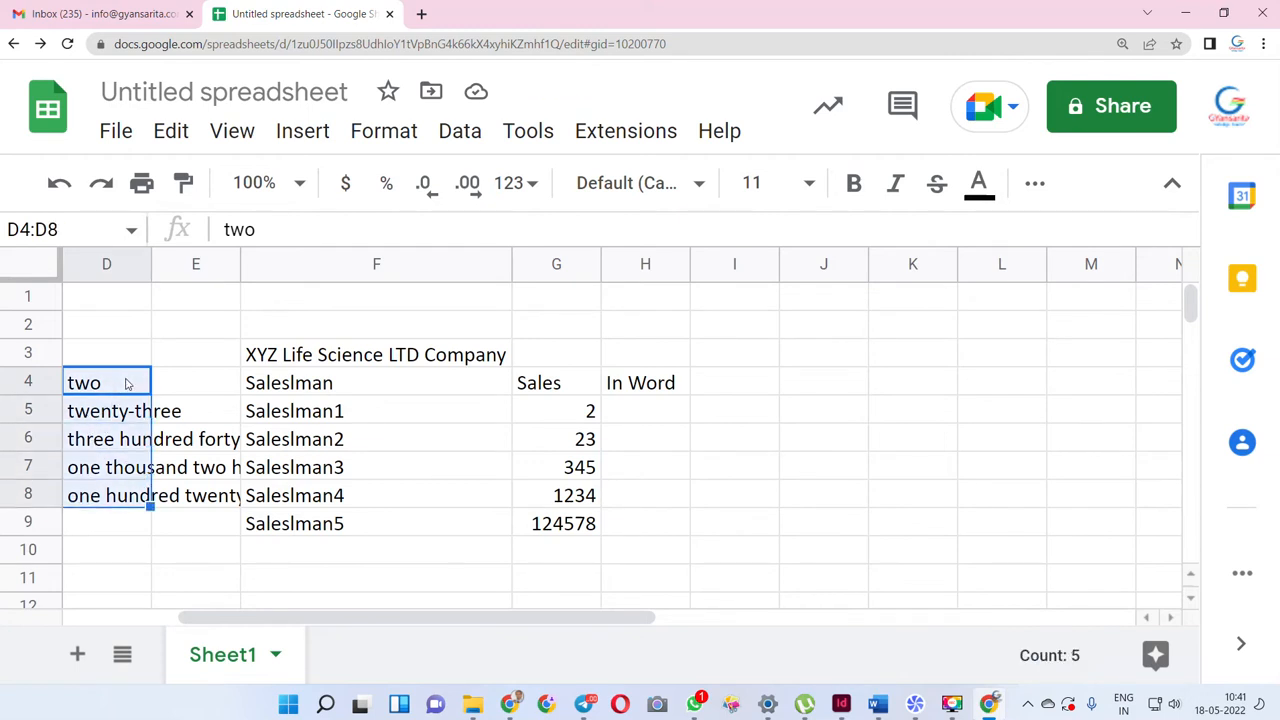
pyautogui.hotkey('ctrl', 'c')
pyautogui.click(643, 411)
pyautogui.press('Return')
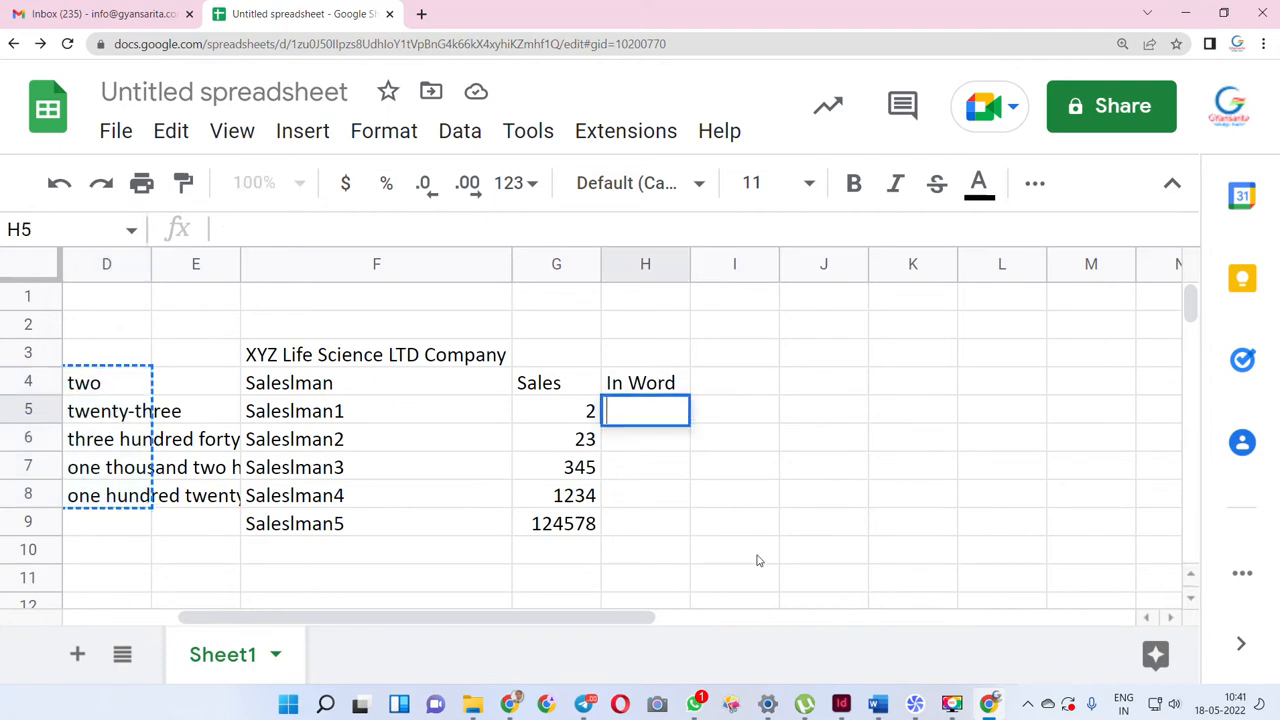
pyautogui.press('Escape')
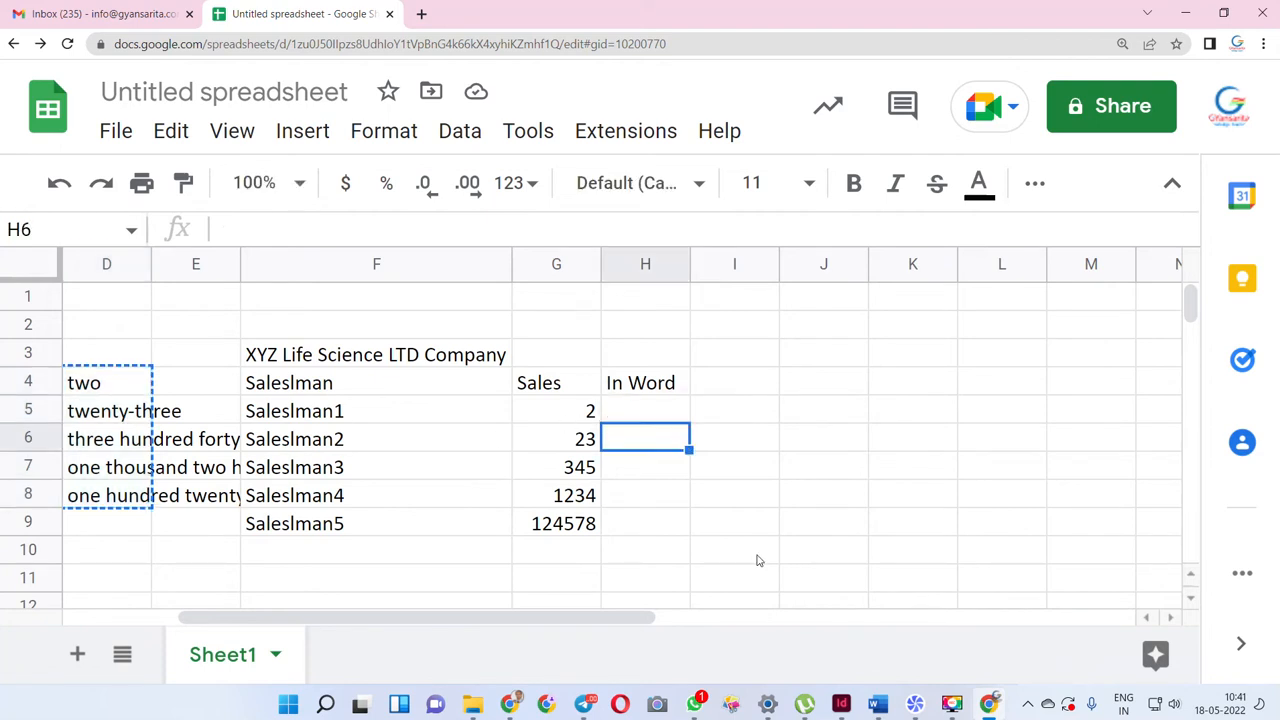
pyautogui.hotkey('ctrl', 'v')
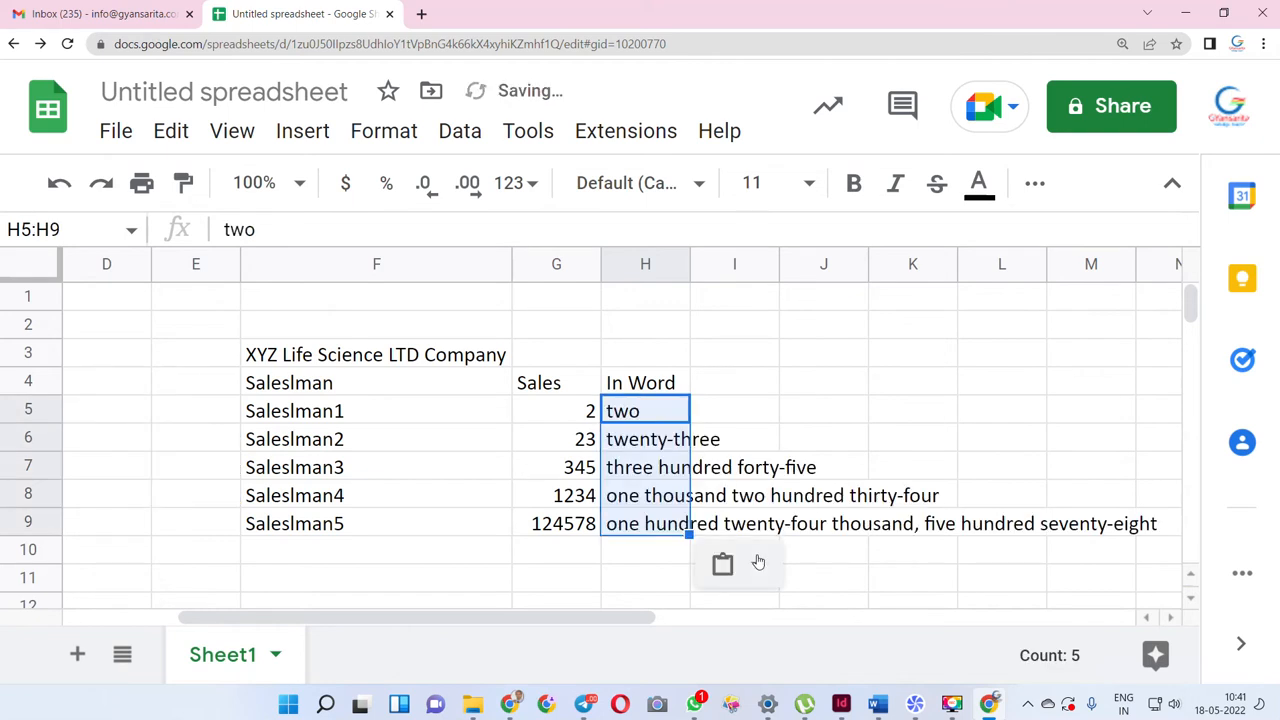
pyautogui.click(490, 580)
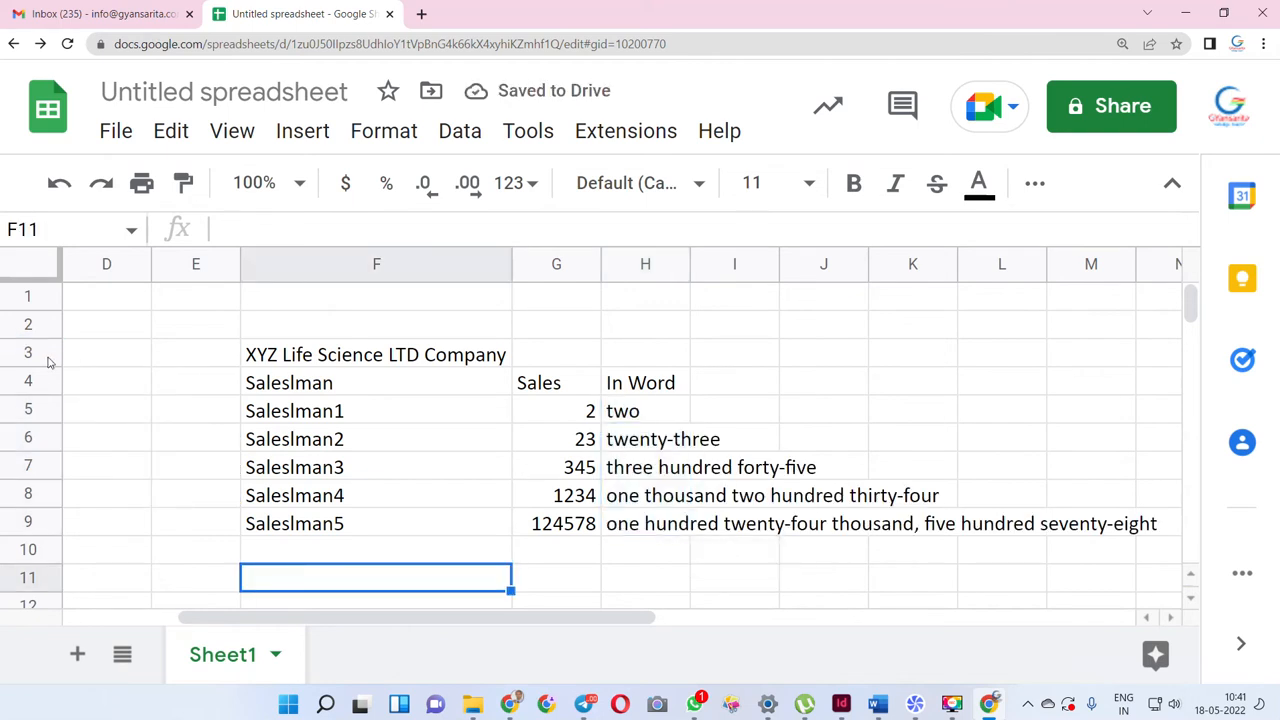
# - View the spreadsheet's sharing options, keeping the name Untitled spreadsheet, and close them without adding anyone
pyautogui.click(117, 140)
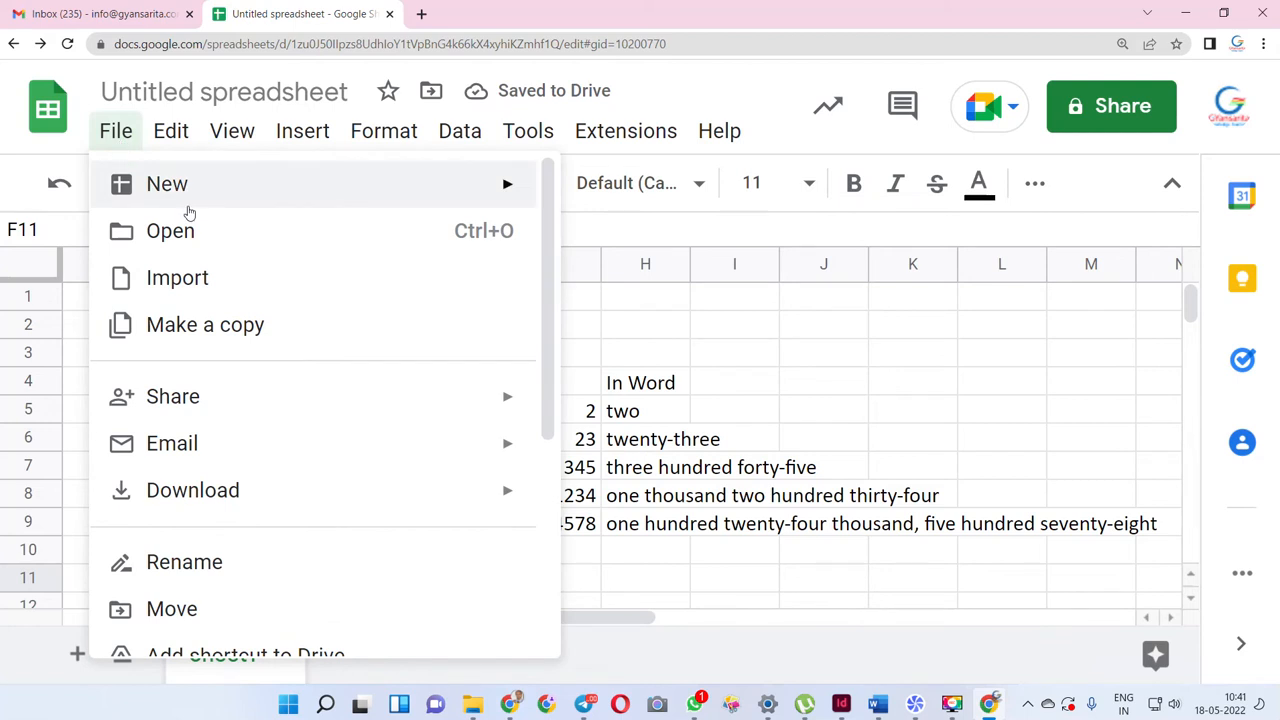
pyautogui.click(760, 338)
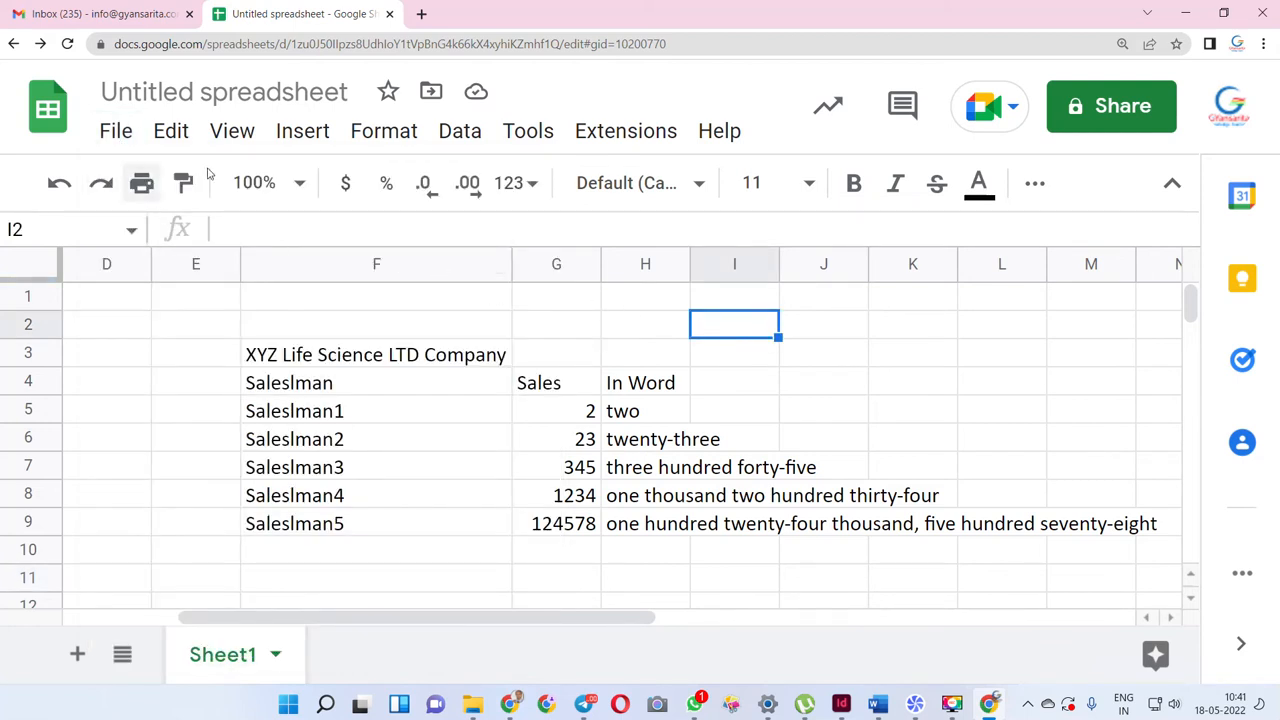
pyautogui.click(1101, 118)
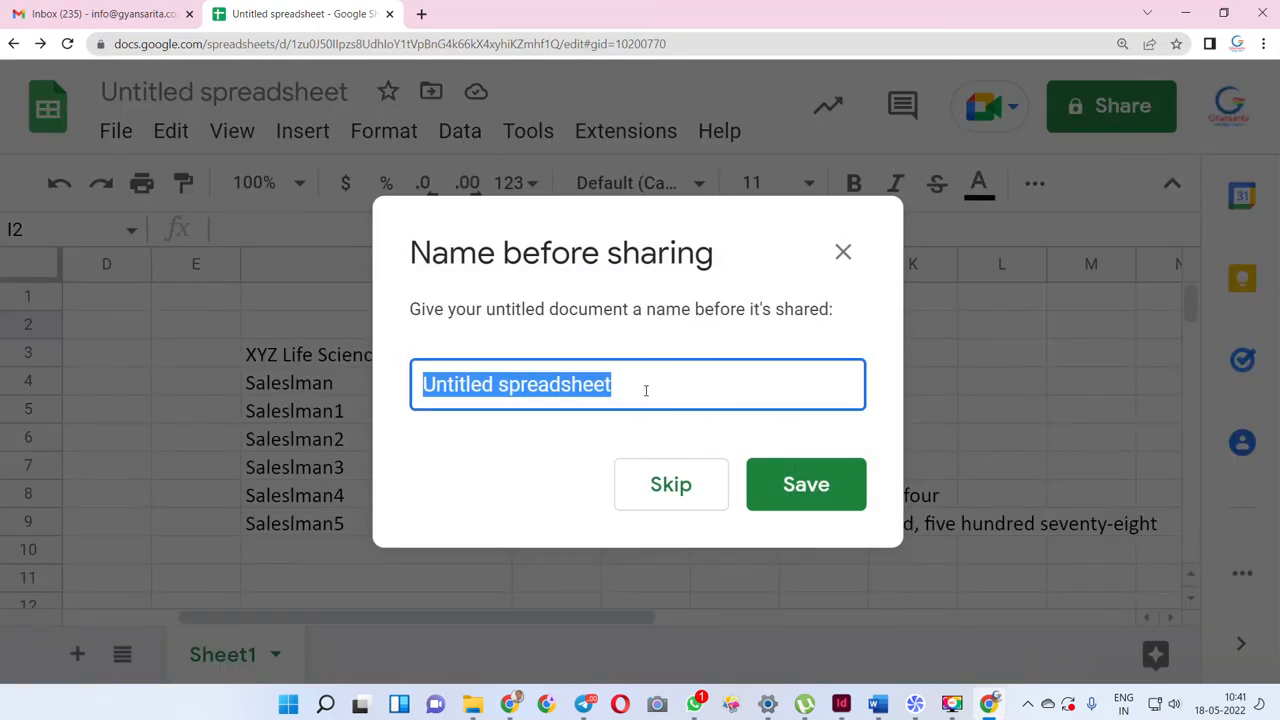
pyautogui.click(829, 500)
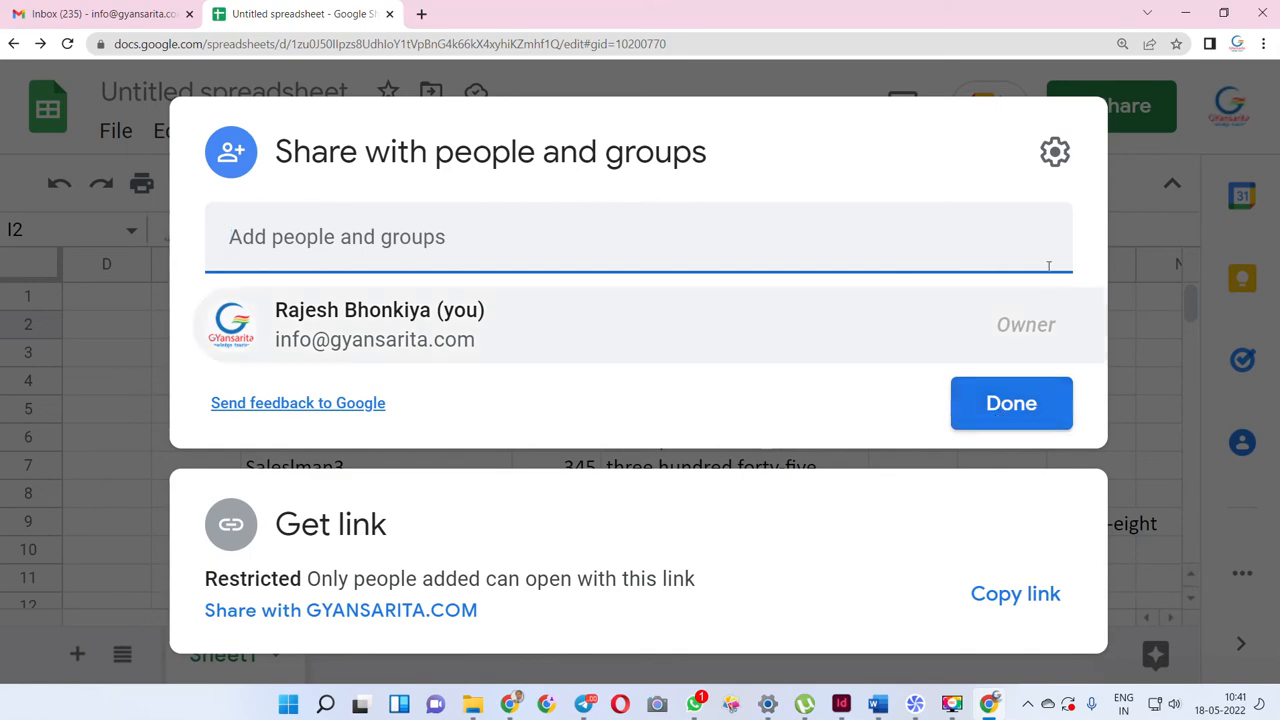
pyautogui.click(988, 402)
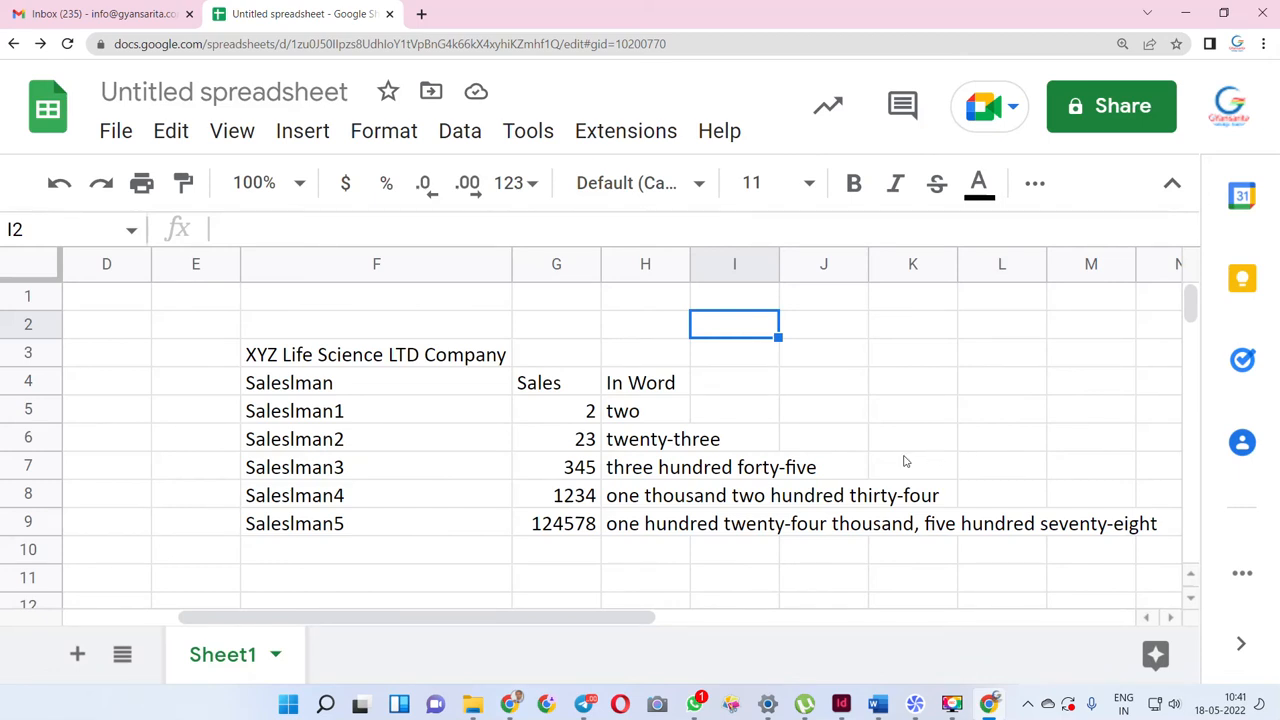
# - Copy the whole sales table F3:H9 and switch to Excel by opening the recent workbook Book1
pyautogui.click(392, 386)
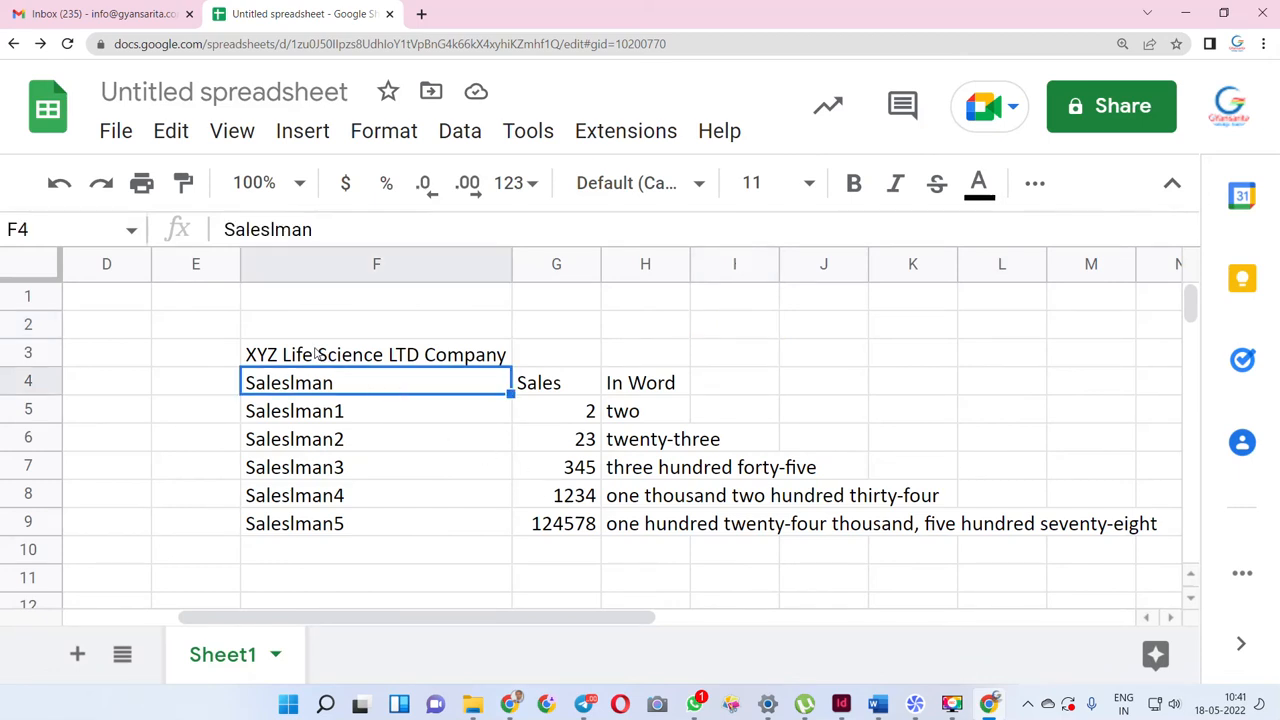
pyautogui.moveTo(320, 355); pyautogui.dragTo(660, 540)
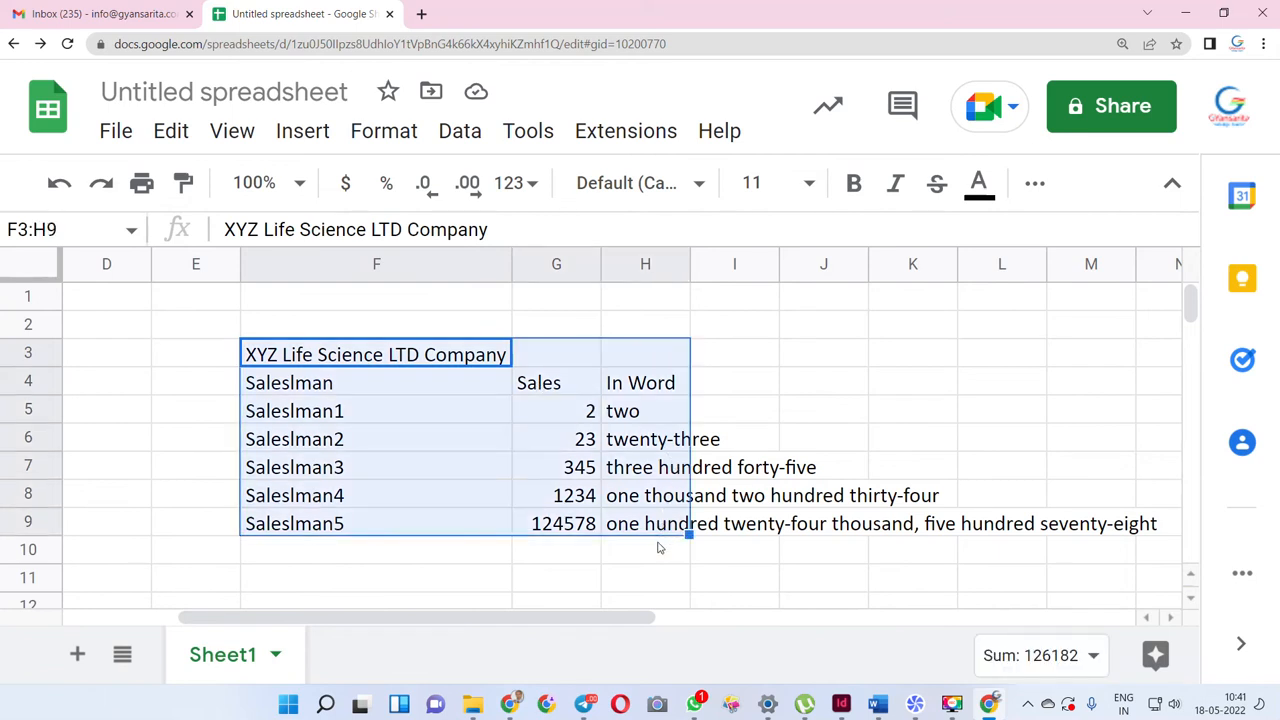
pyautogui.hotkey('ctrl', 'c')
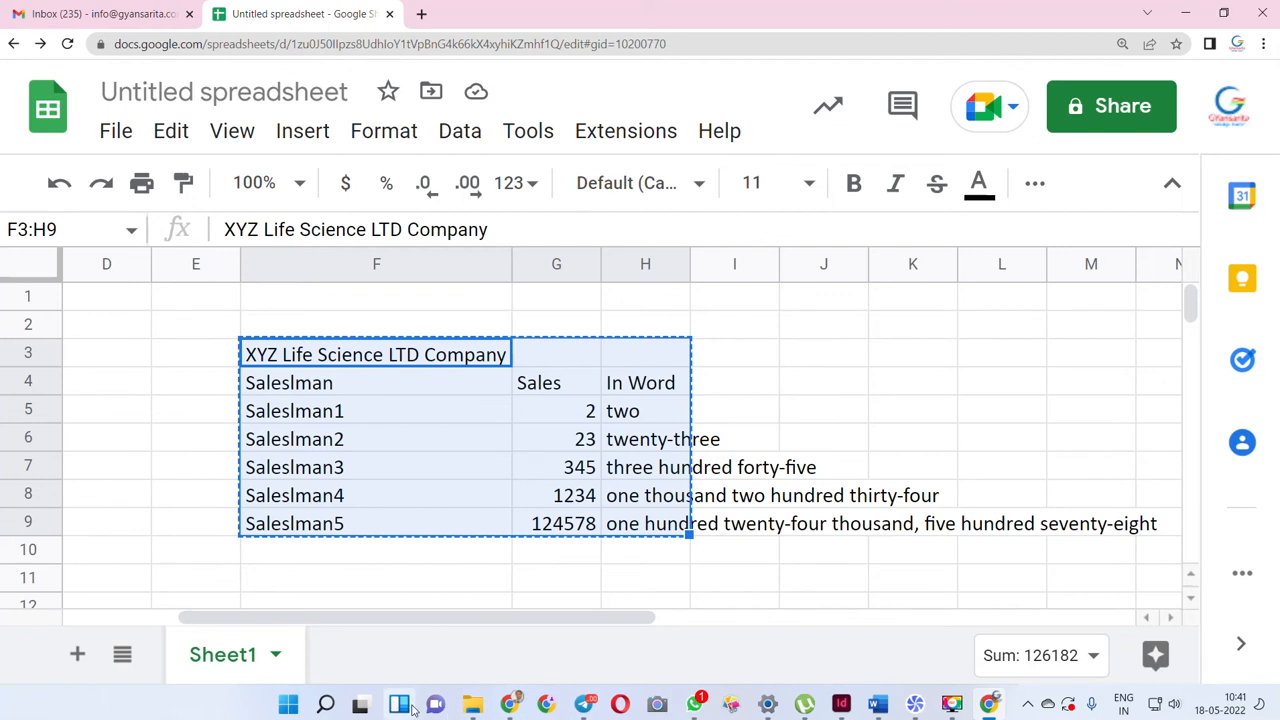
pyautogui.click(334, 706)
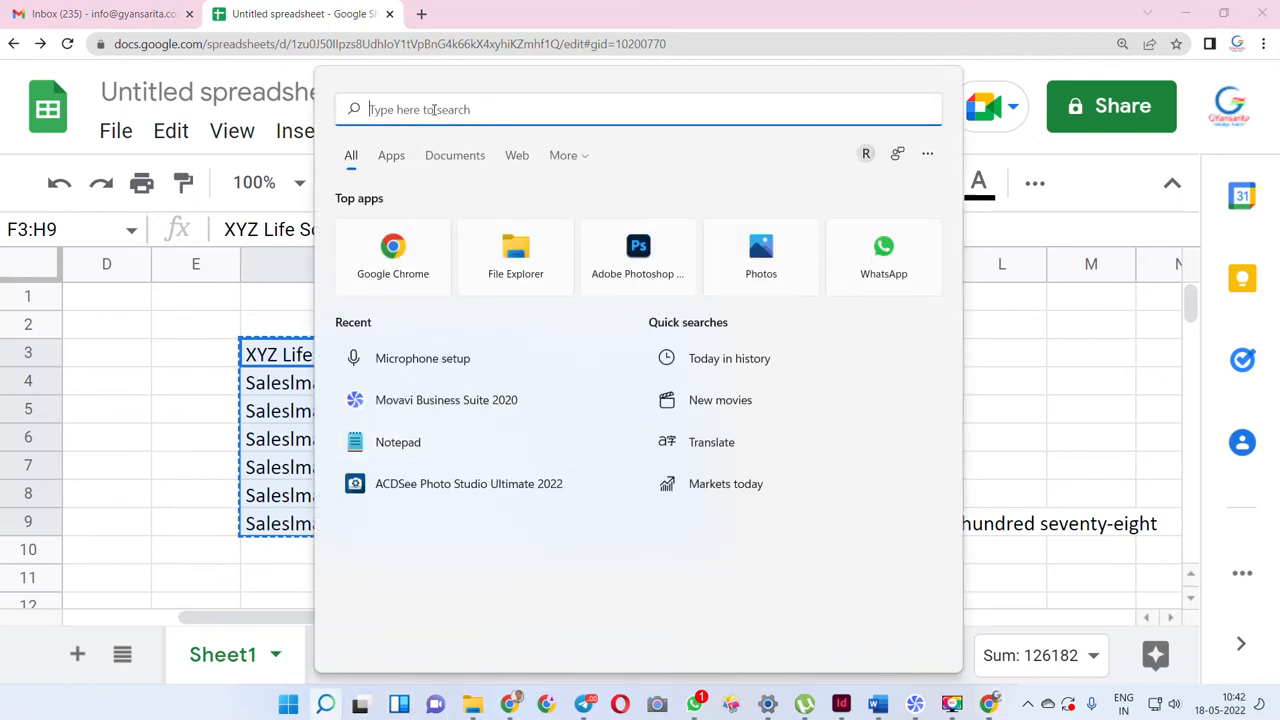
pyautogui.write('excel')
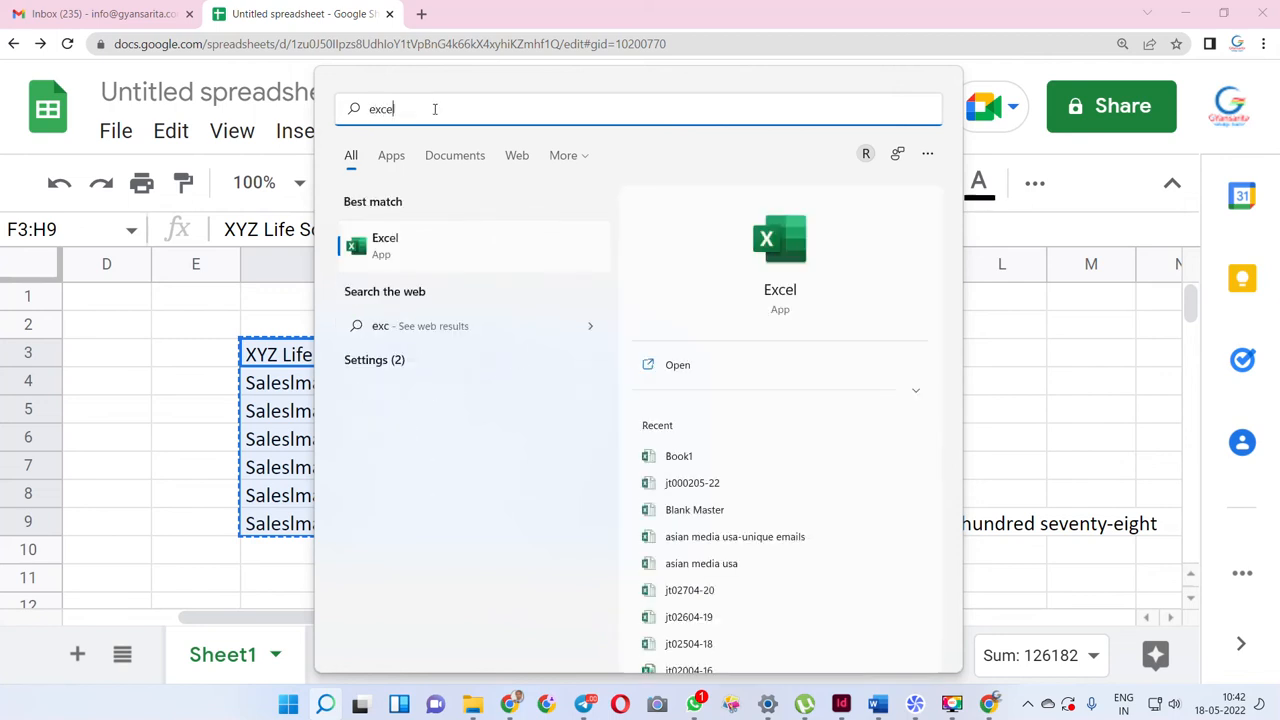
pyautogui.click(688, 458)
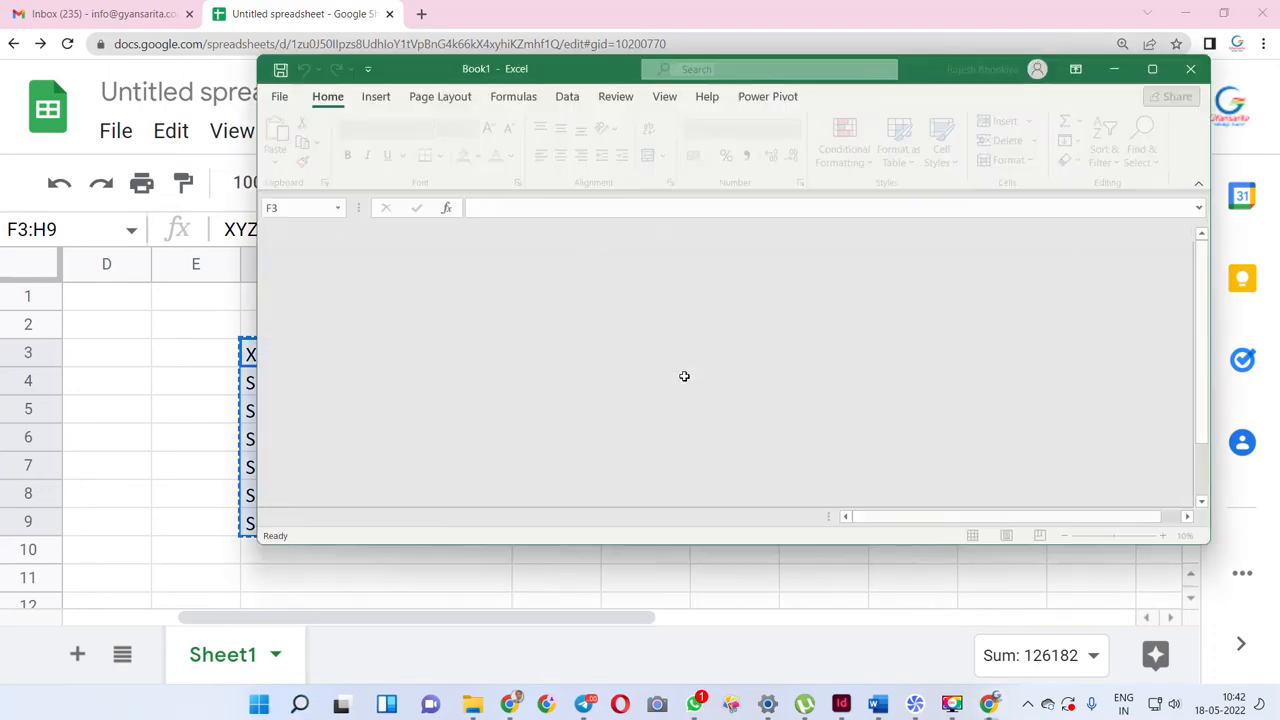
# - Add a new worksheet to Book1 and paste the copied sales table starting at cell E4
pyautogui.click(772, 331)
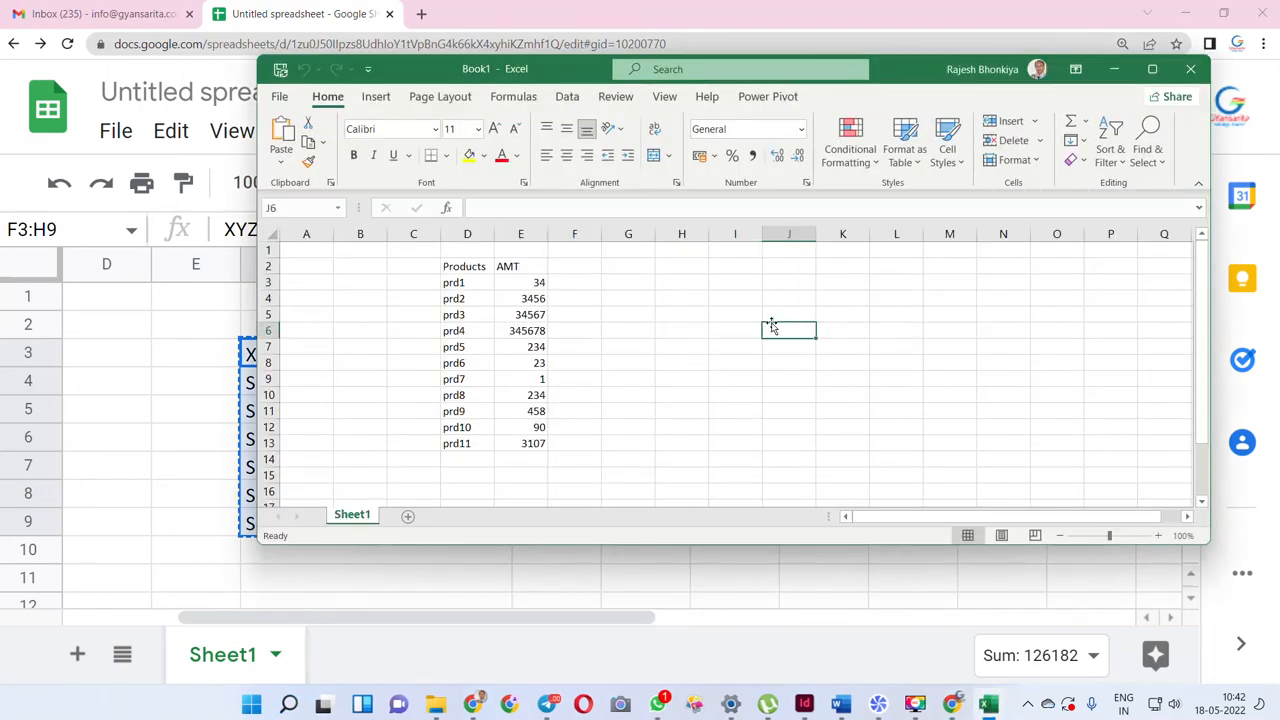
pyautogui.click(408, 519)
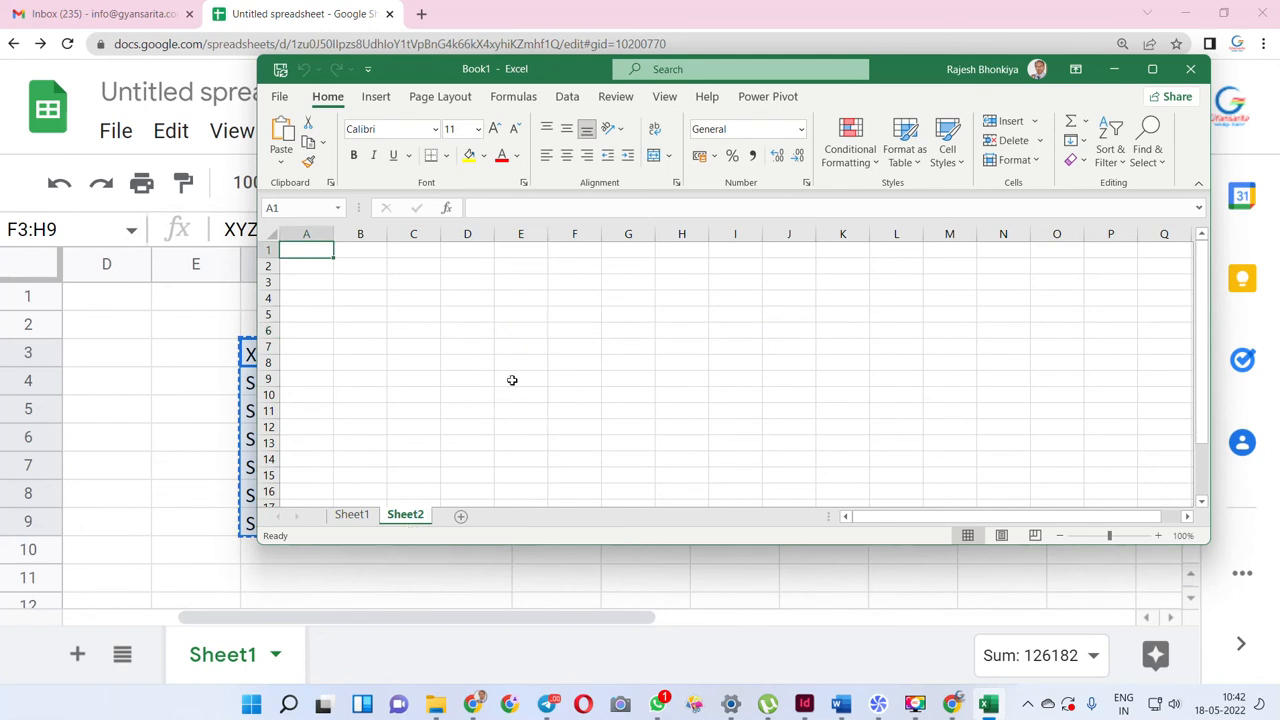
pyautogui.click(530, 296)
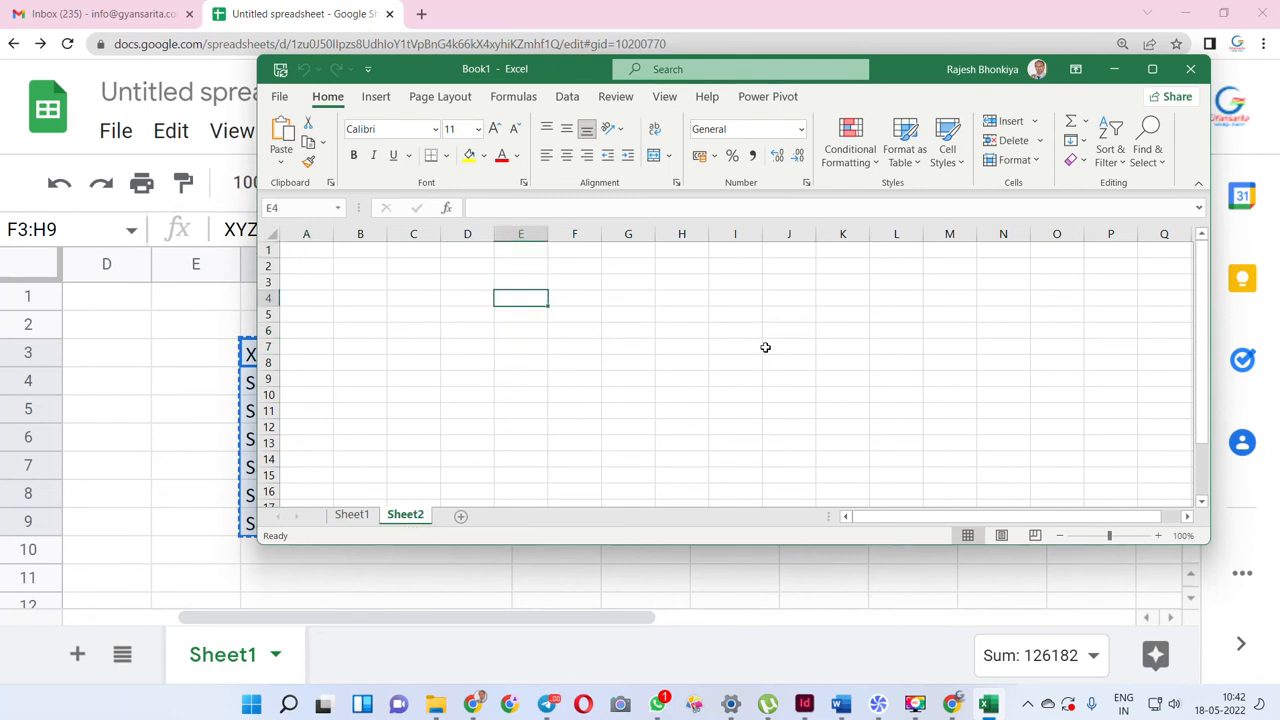
pyautogui.hotkey('ctrl', 'v')
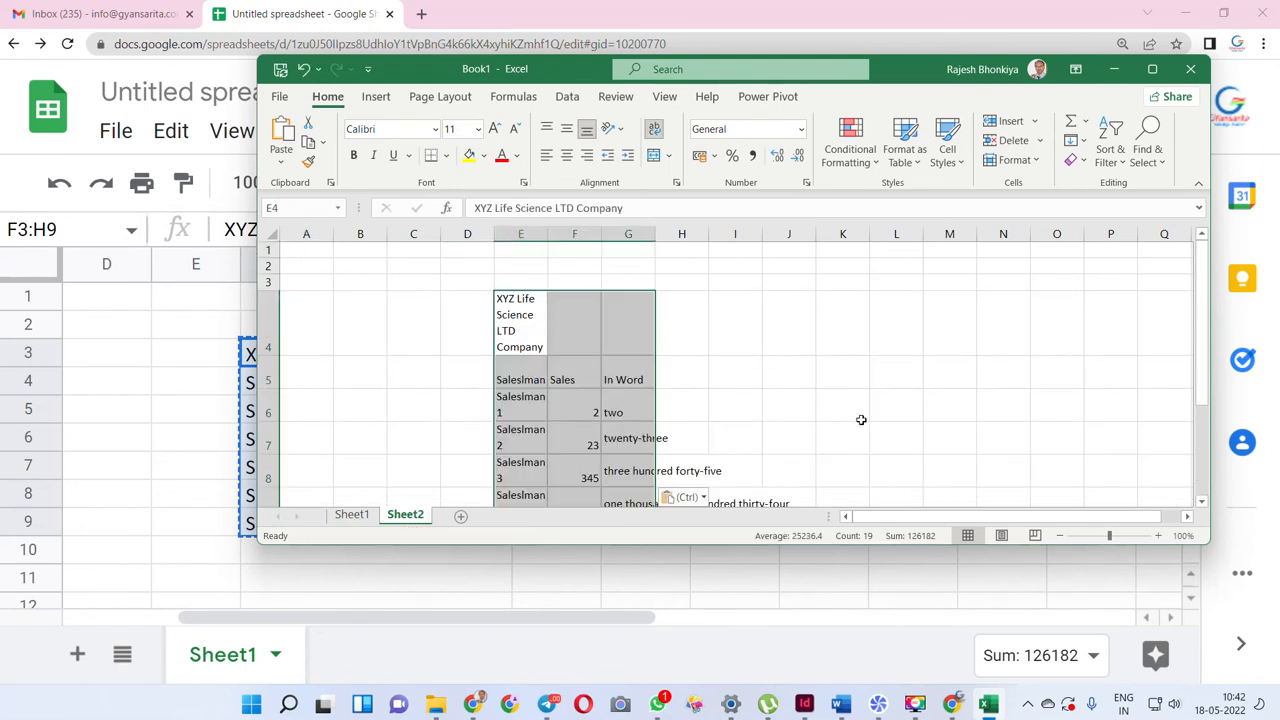
pyautogui.scroll(-2, 857, 378)
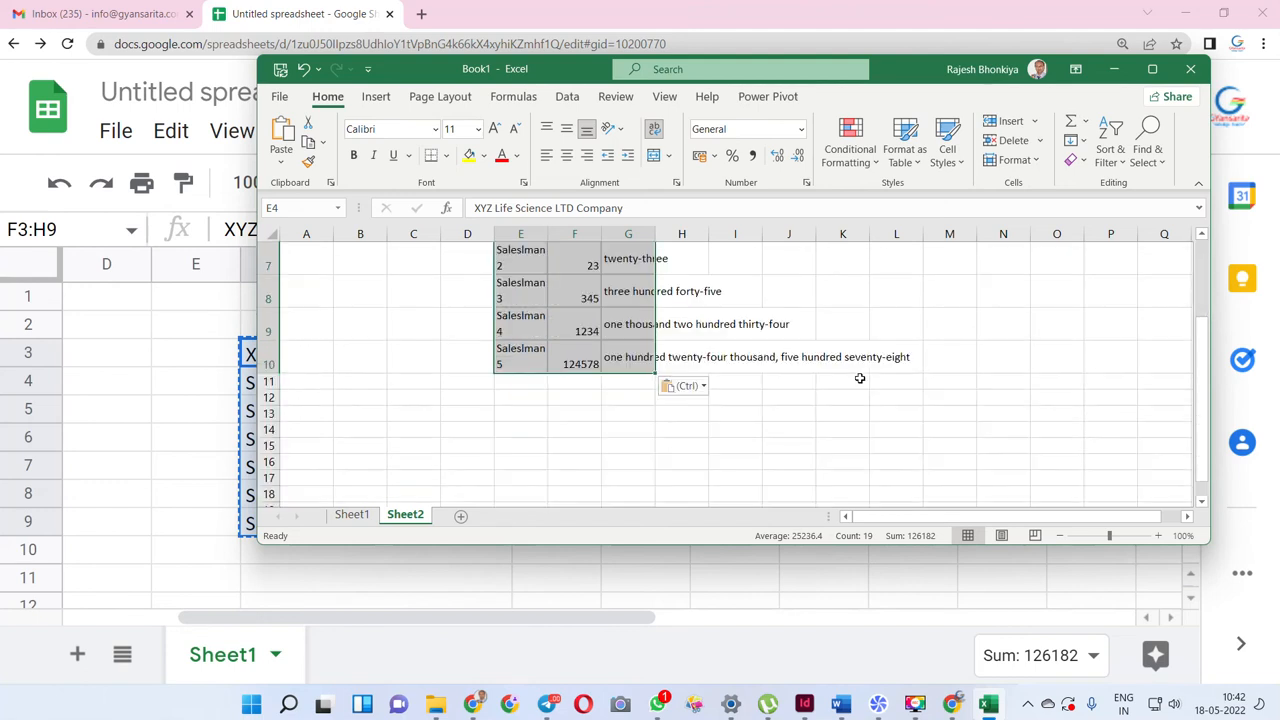
pyautogui.scroll(1, 860, 378)
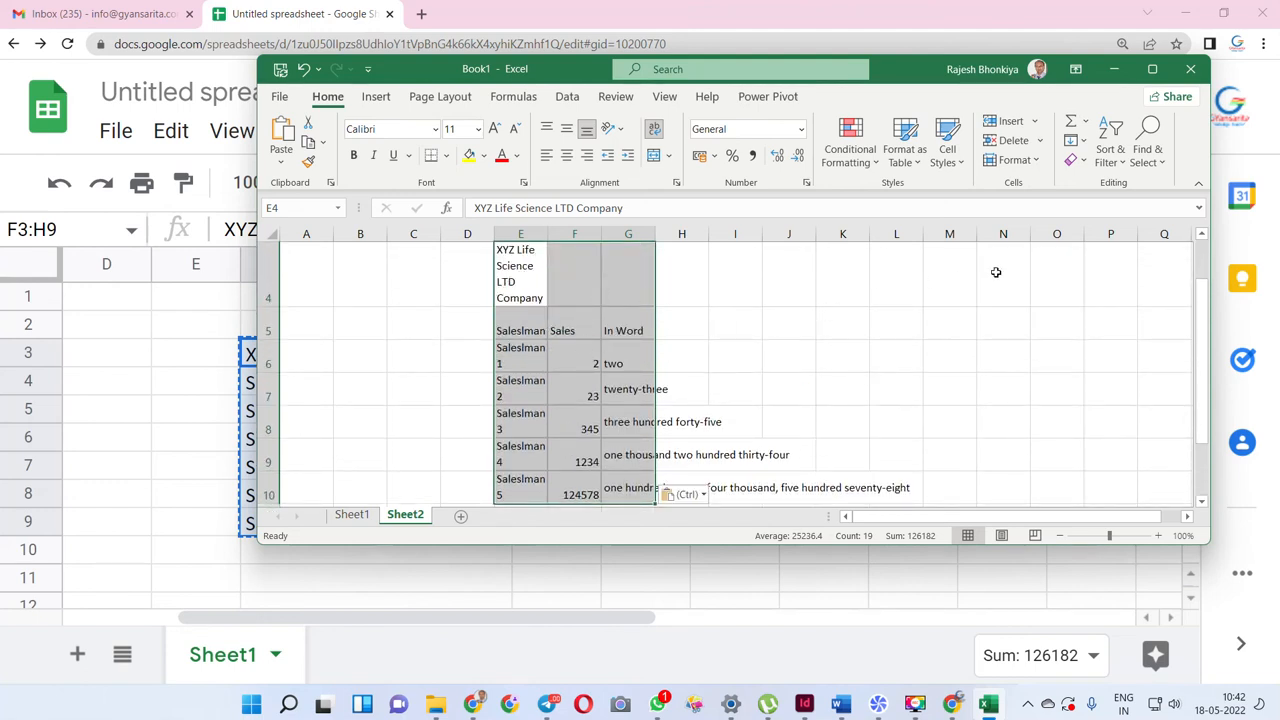
# - Apply the plain formatting of empty cell N4 to columns E through G with Format Painter
pyautogui.click(996, 272)
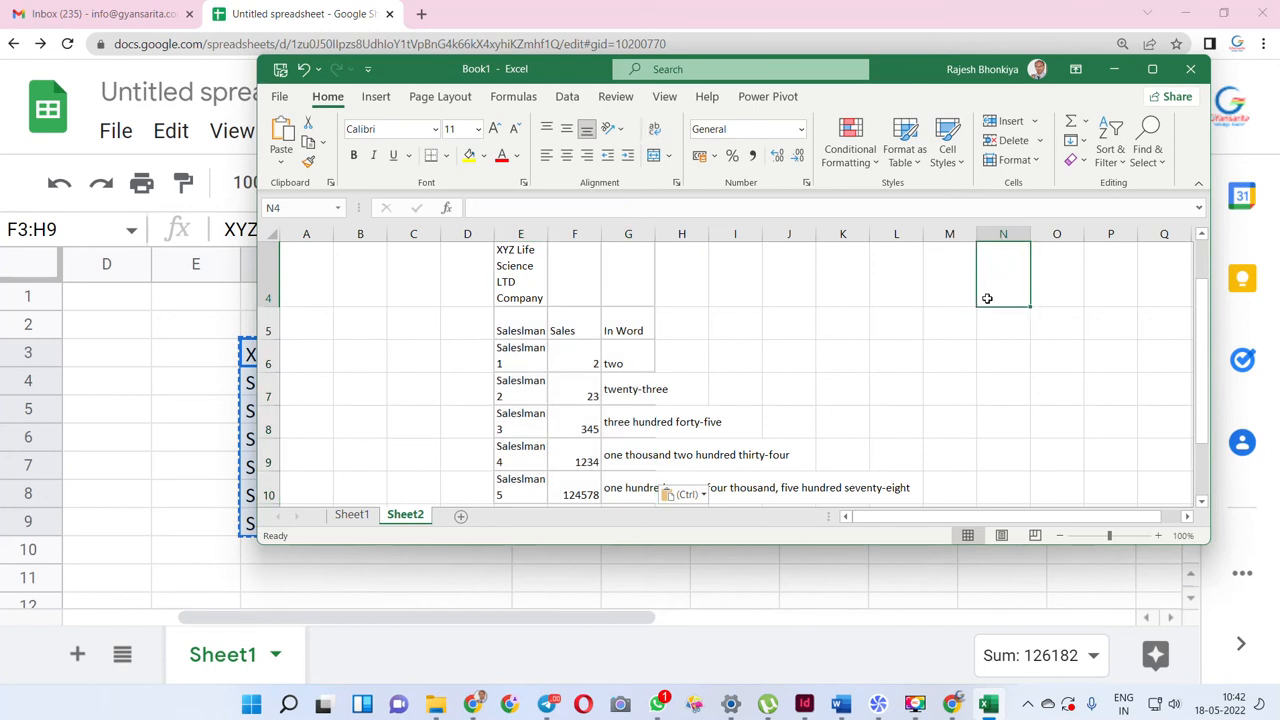
pyautogui.click(310, 162)
pyautogui.moveTo(522, 234); pyautogui.dragTo(628, 236)
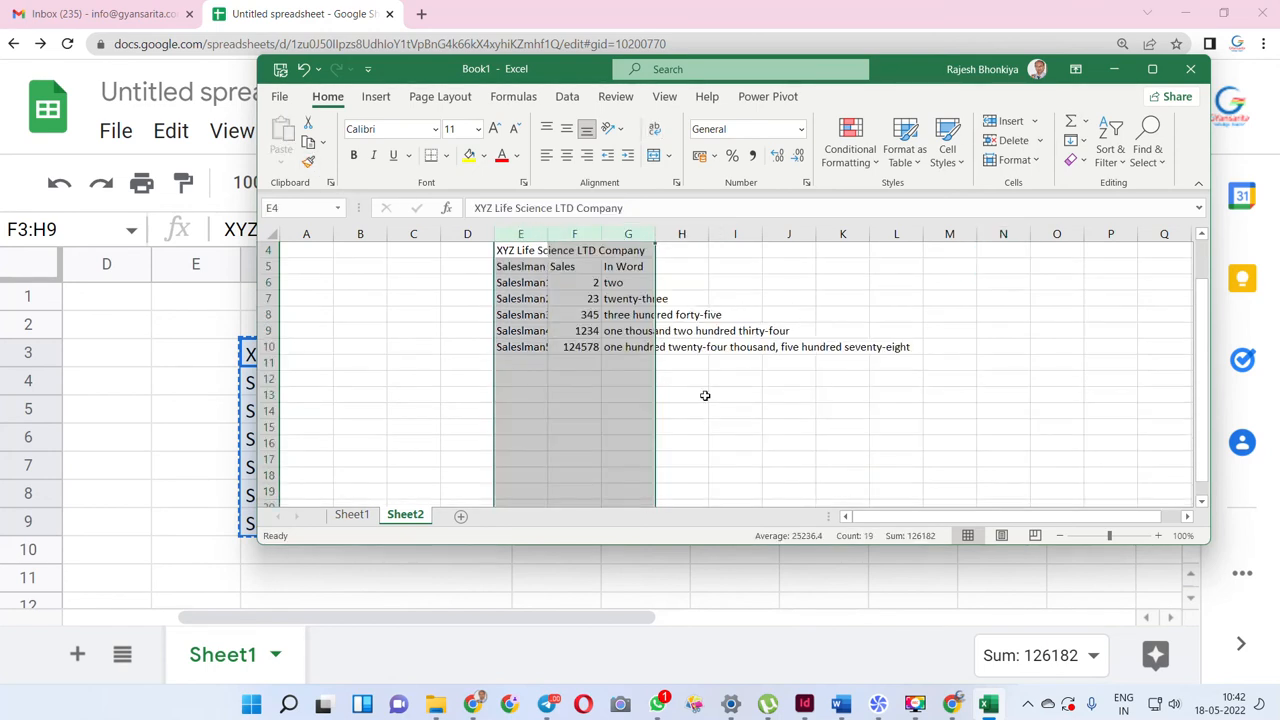
pyautogui.click(705, 396)
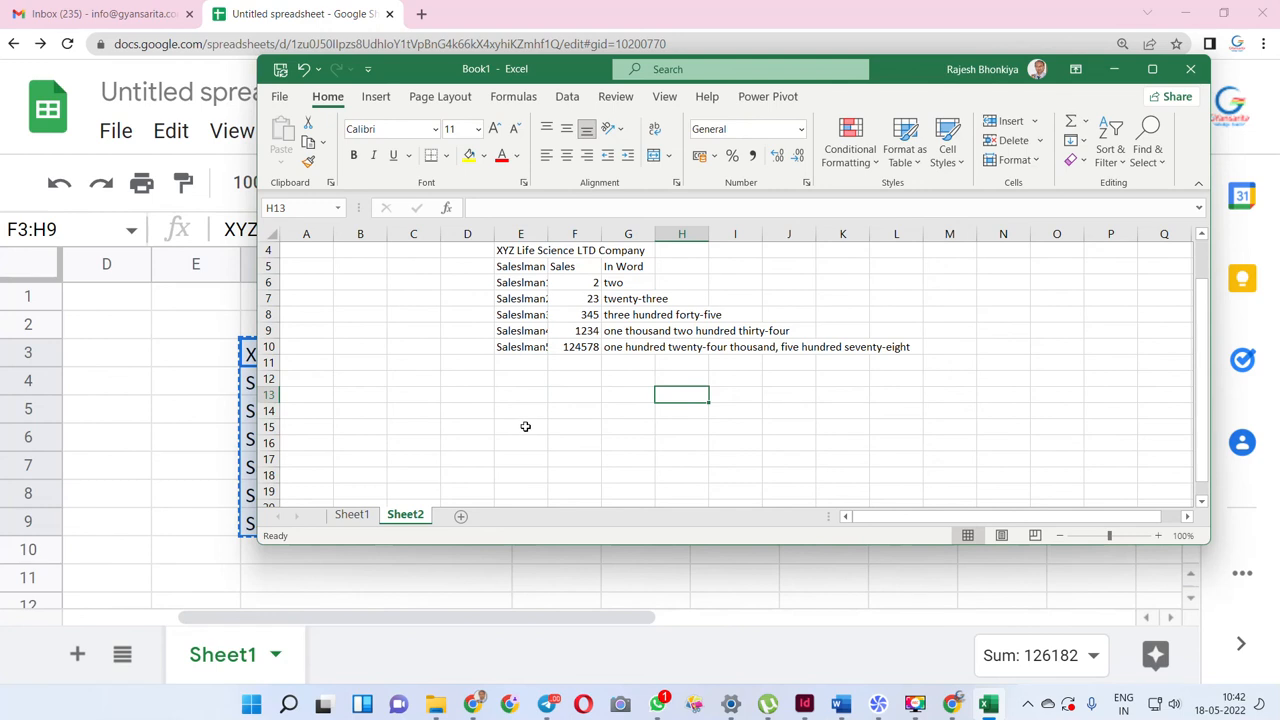